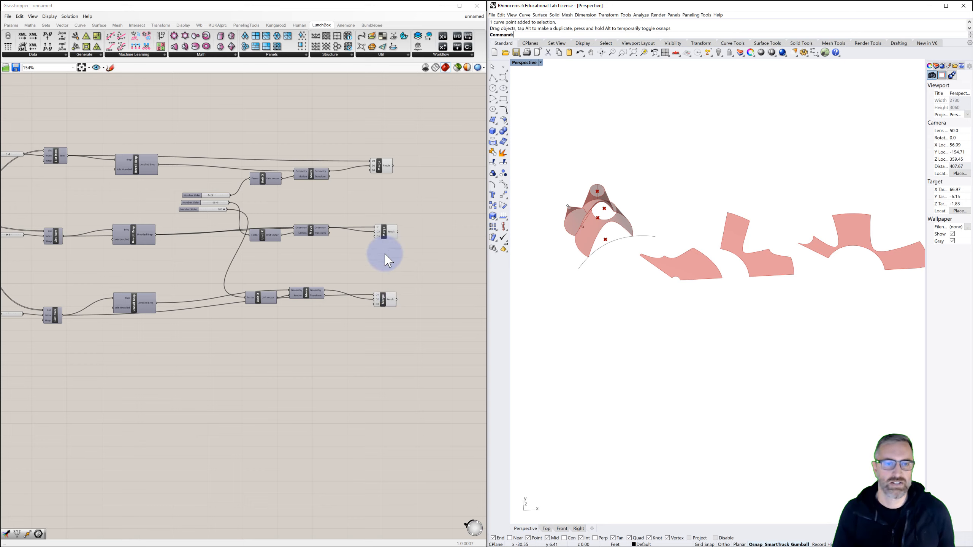
- Insert a Curve parameter in the top row of the definition, wired between the Move geometry output and the row's end component
click(388, 170)
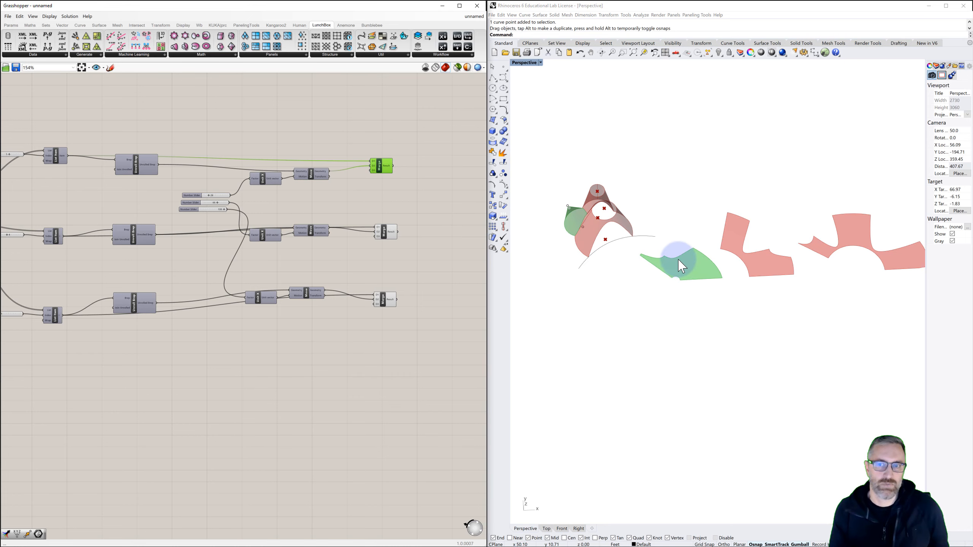
shift+right_drag(684, 266, 630, 264)
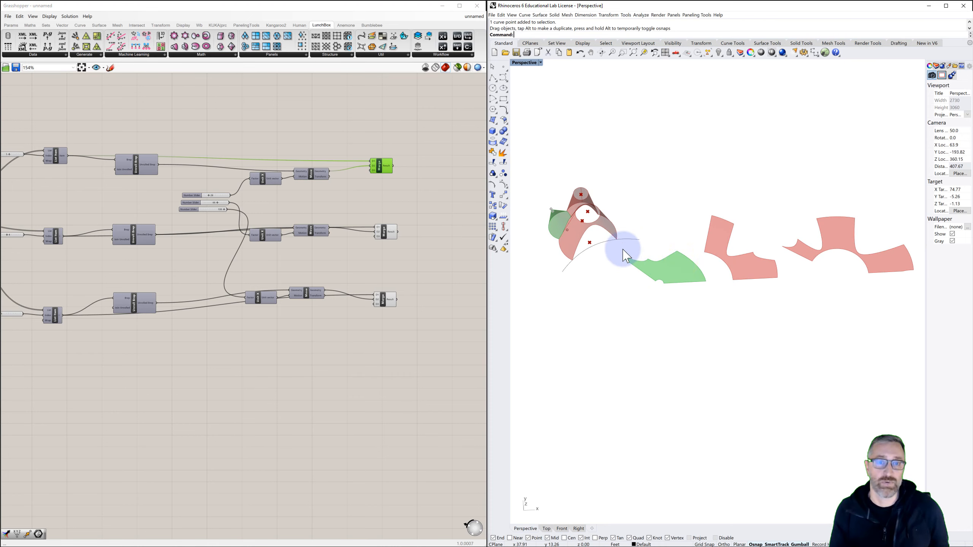
drag(381, 173, 413, 172)
click(396, 180)
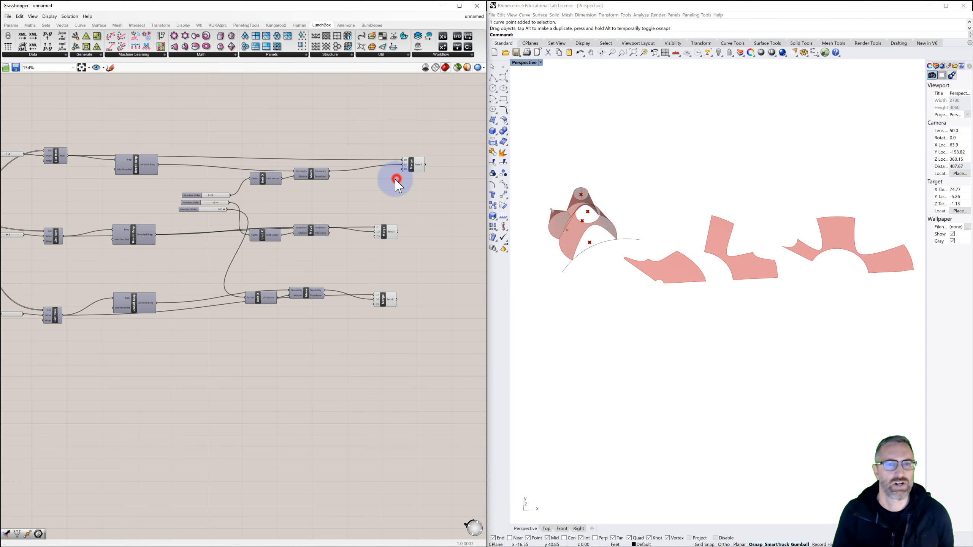
double_click(362, 179)
text(curve)
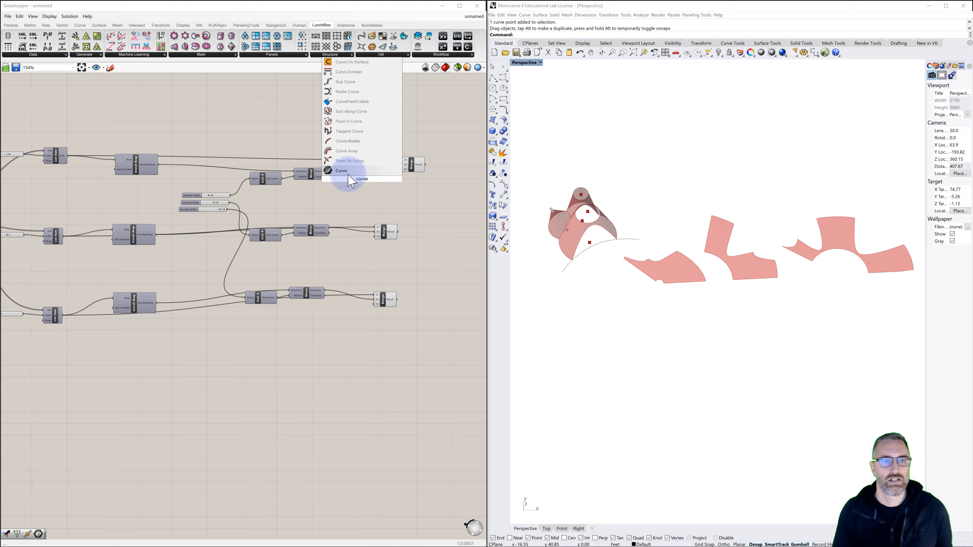
click(344, 171)
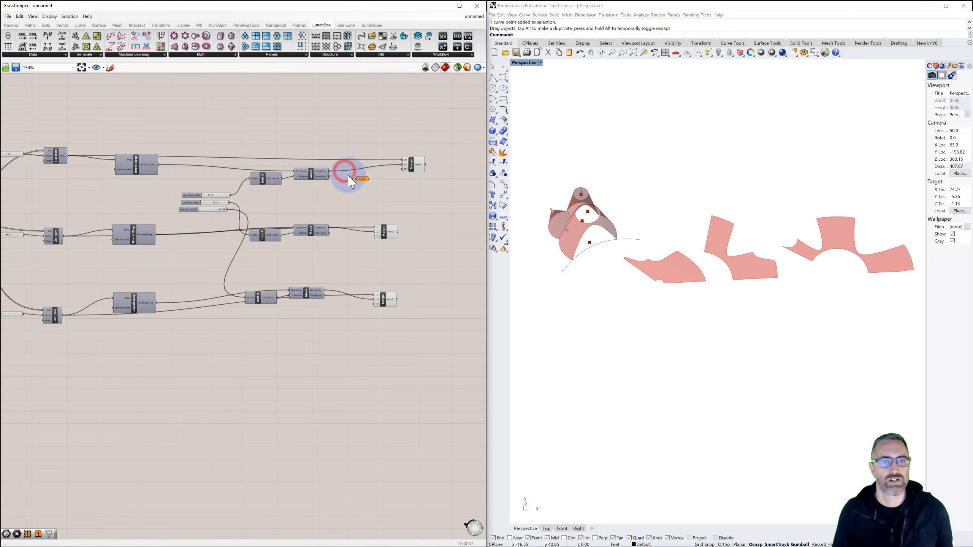
drag(326, 171, 362, 178)
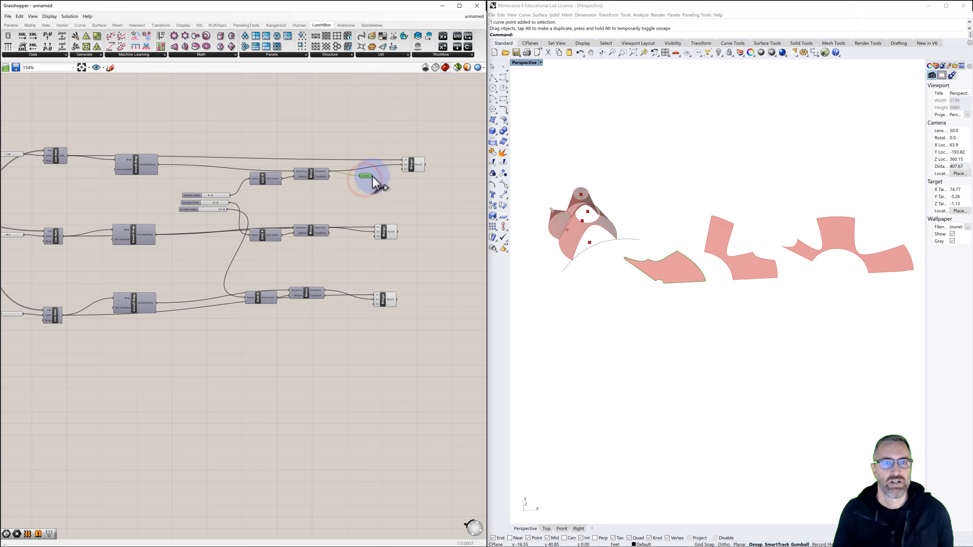
drag(372, 177, 403, 165)
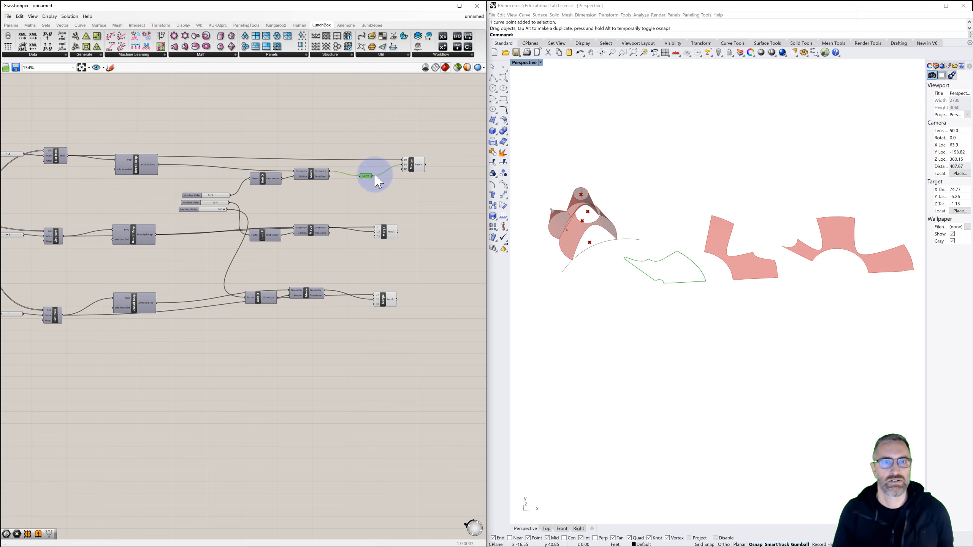
click(371, 185)
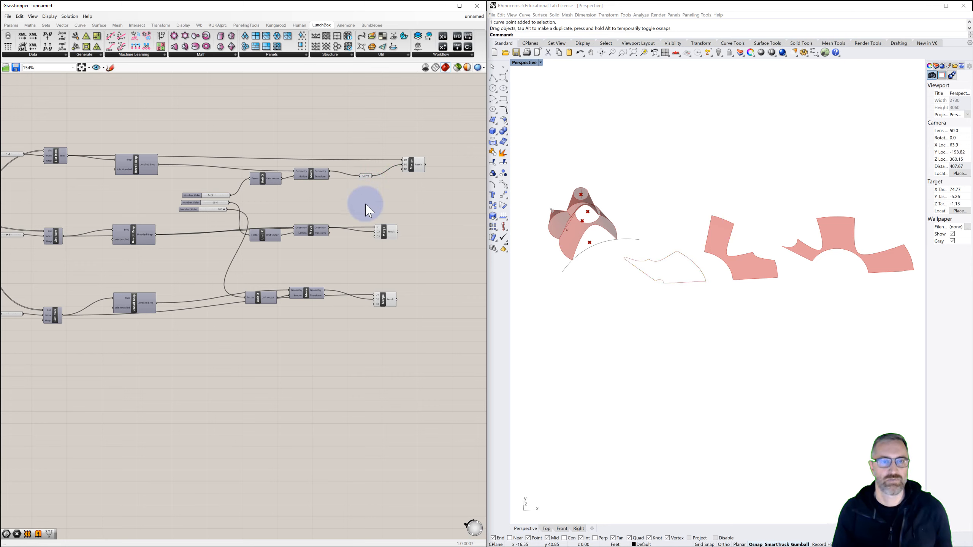
- Duplicate the Curve parameter into the middle and bottom rows, wire each between Move and the end component, and align the end components
drag(383, 231, 410, 238)
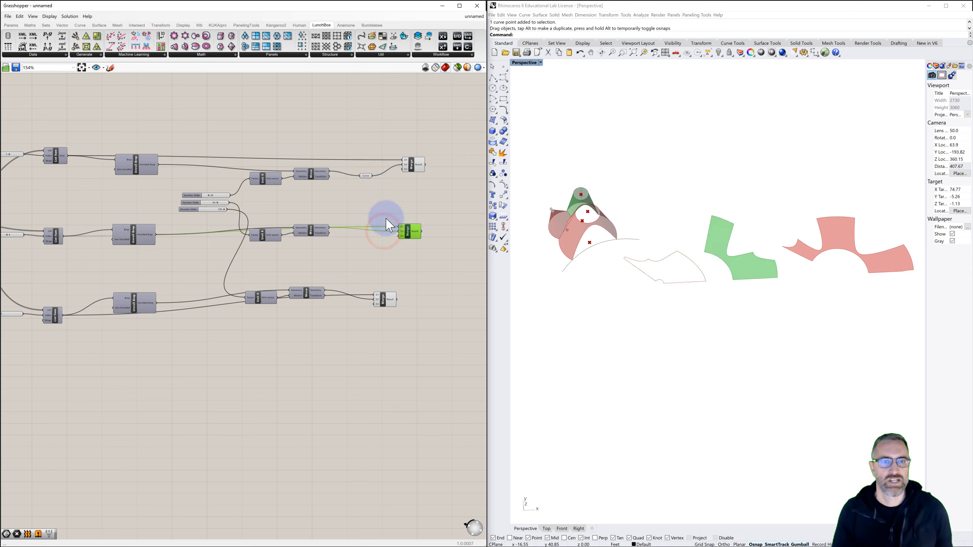
click(365, 176)
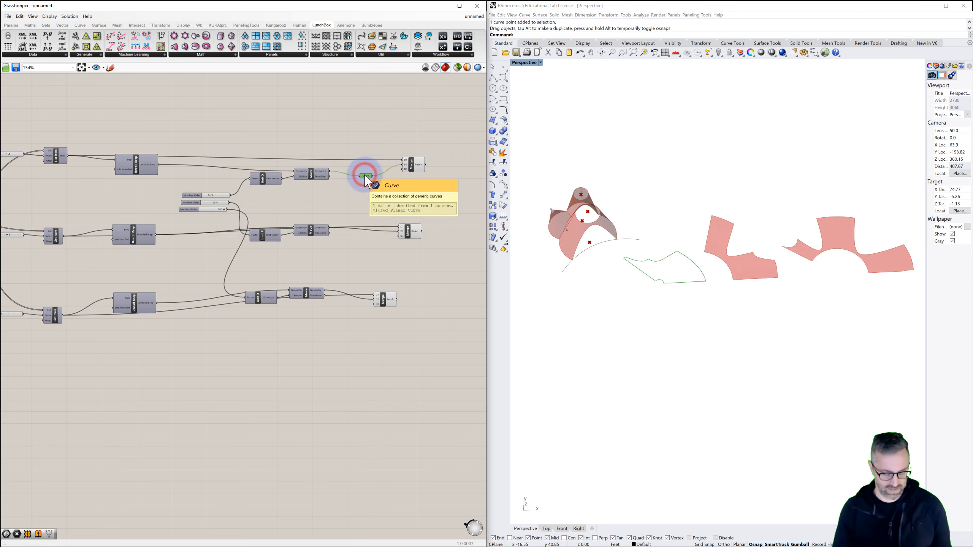
alt+drag(365, 177, 379, 297)
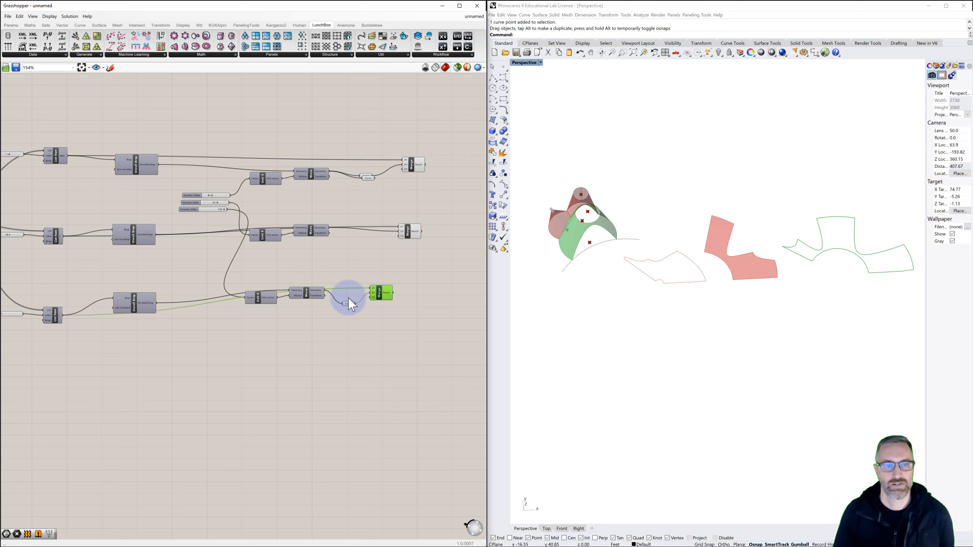
drag(368, 179, 361, 239)
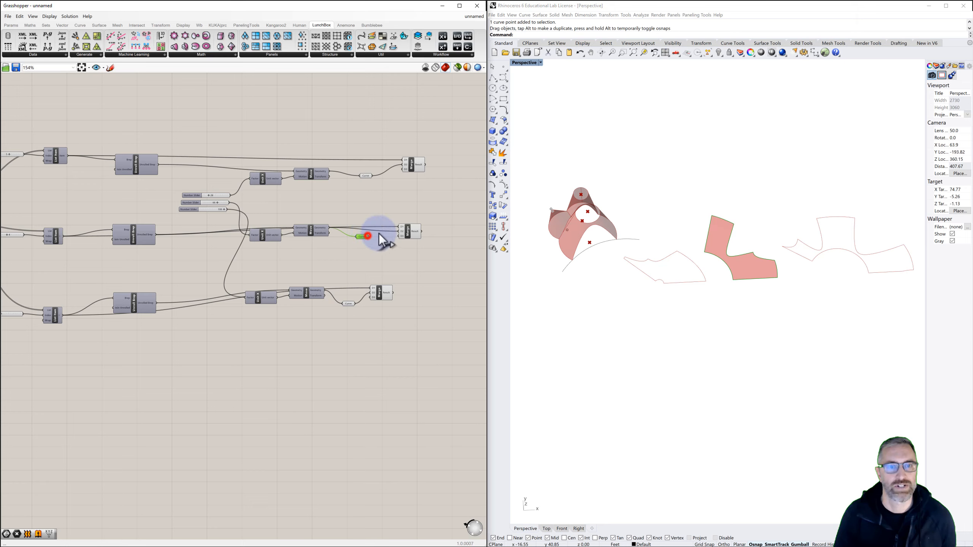
drag(397, 232, 406, 234)
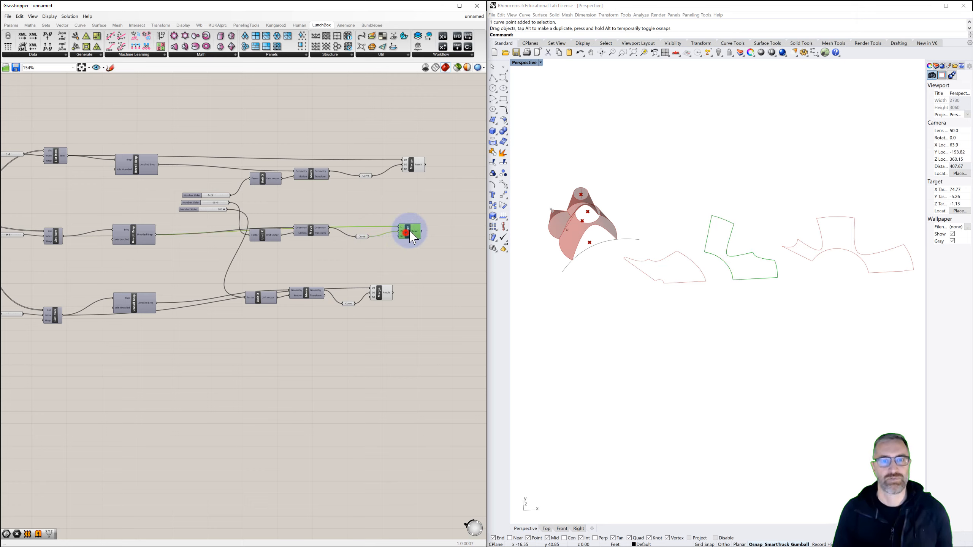
drag(379, 292, 412, 281)
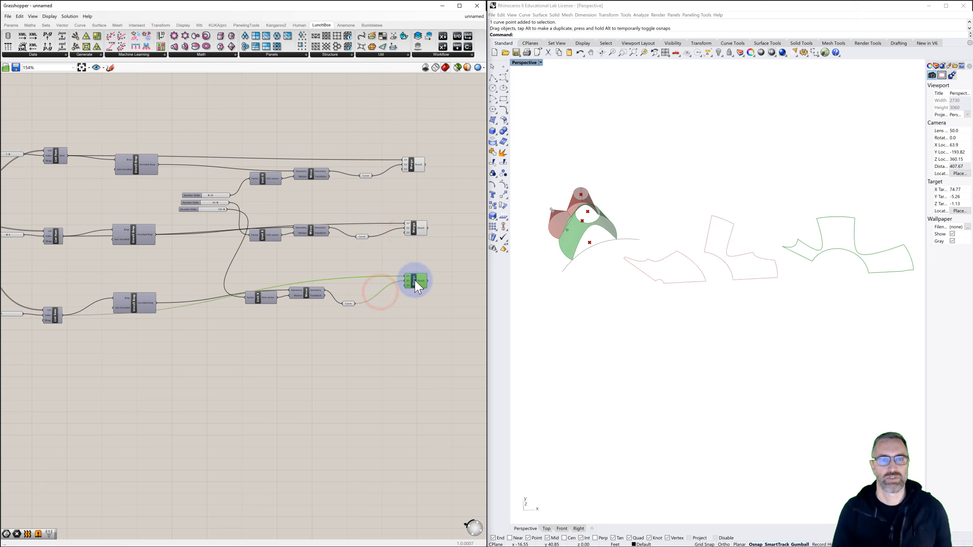
click(413, 254)
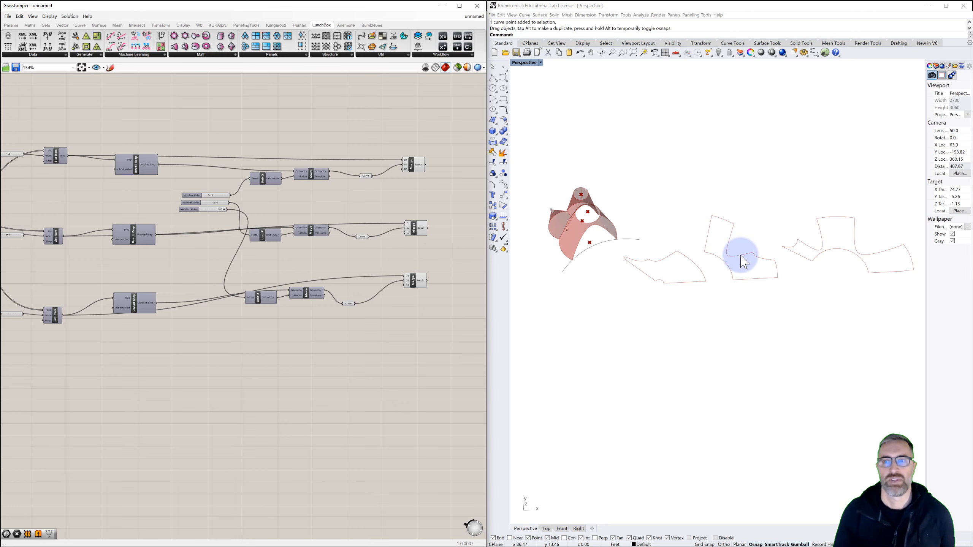
- Examine the joined conical surfaces and their flat unrolled outlines from several angles
right_drag(739, 257, 734, 262)
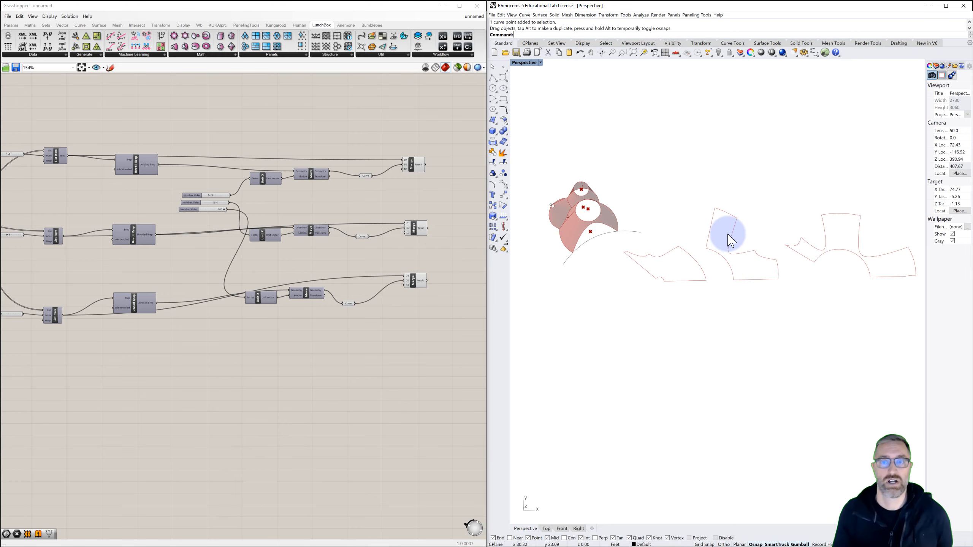
right_drag(695, 226, 632, 235)
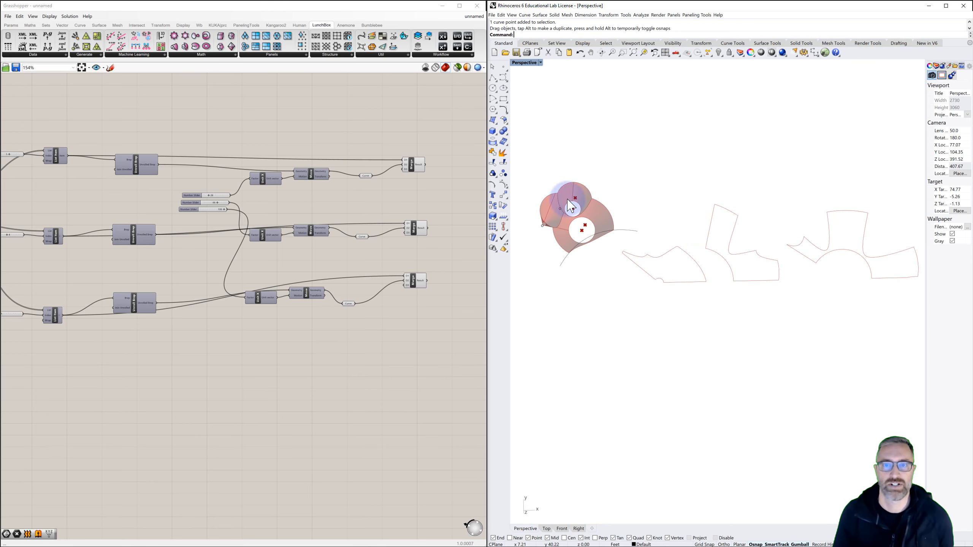
scroll(577, 208, up, 4)
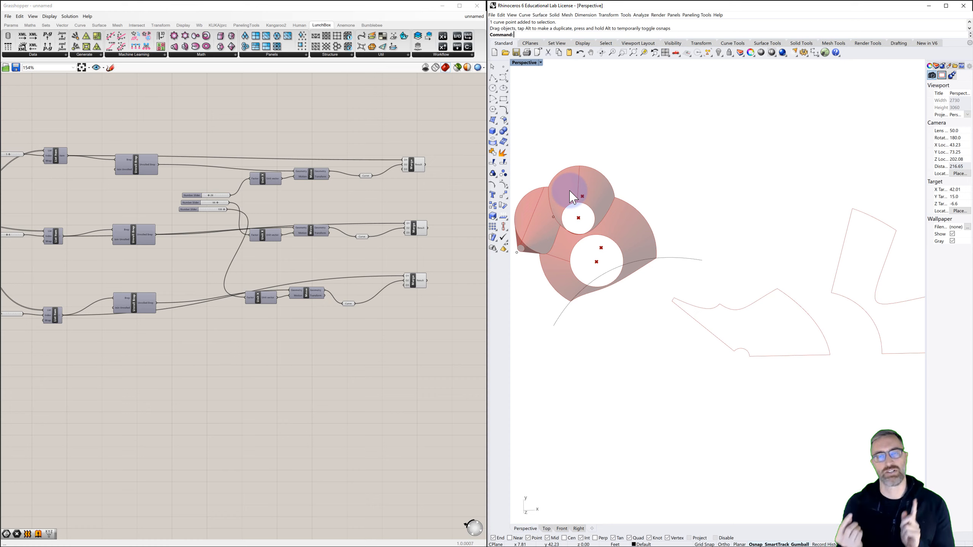
right_drag(579, 195, 645, 246)
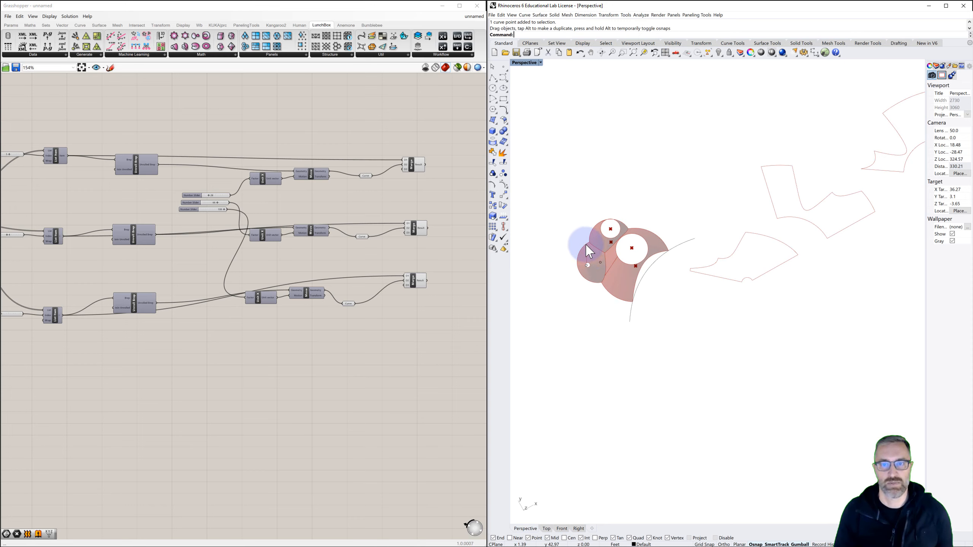
scroll(587, 248, up, 2)
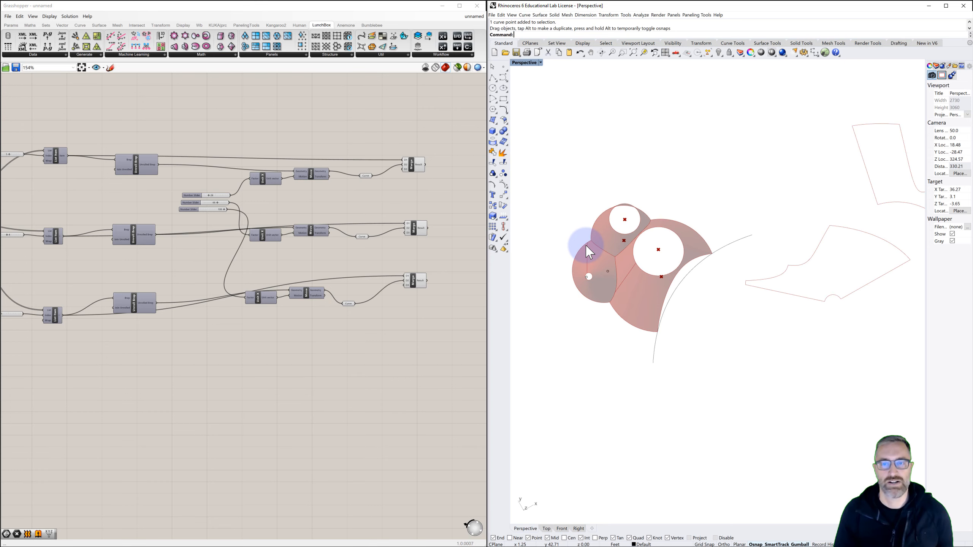
scroll(675, 273, up, 2)
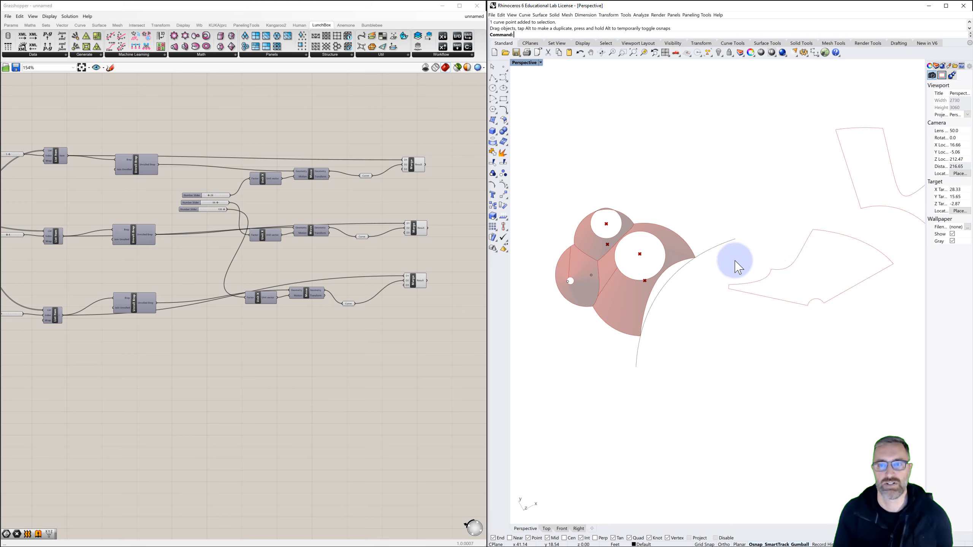
mouse_move(652, 289)
right_down()
mouse_move(635, 257)
mouse_move(656, 265)
mouse_move(663, 290)
right_up()
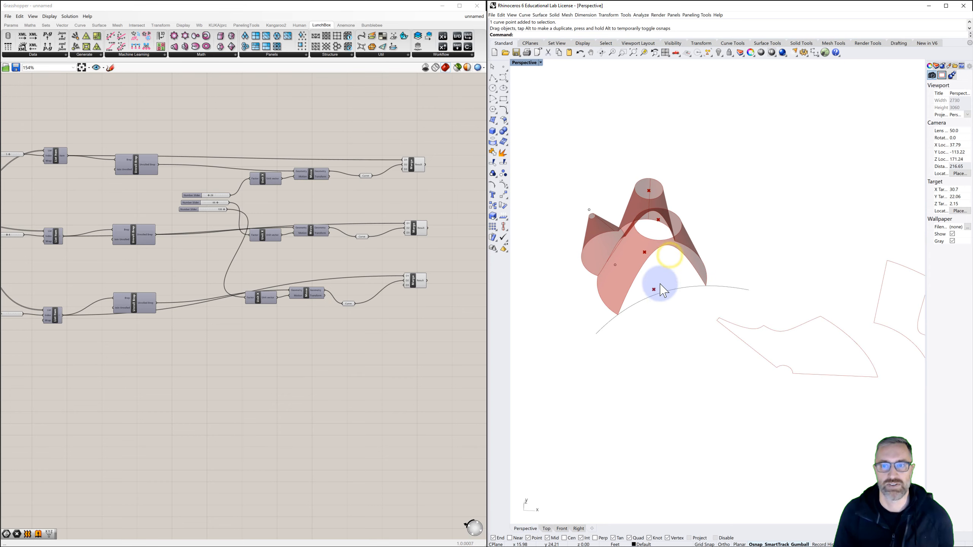
- Flatten the arc in front of the conical surfaces by moving its middle control point about 4 ft away from them
click(664, 292)
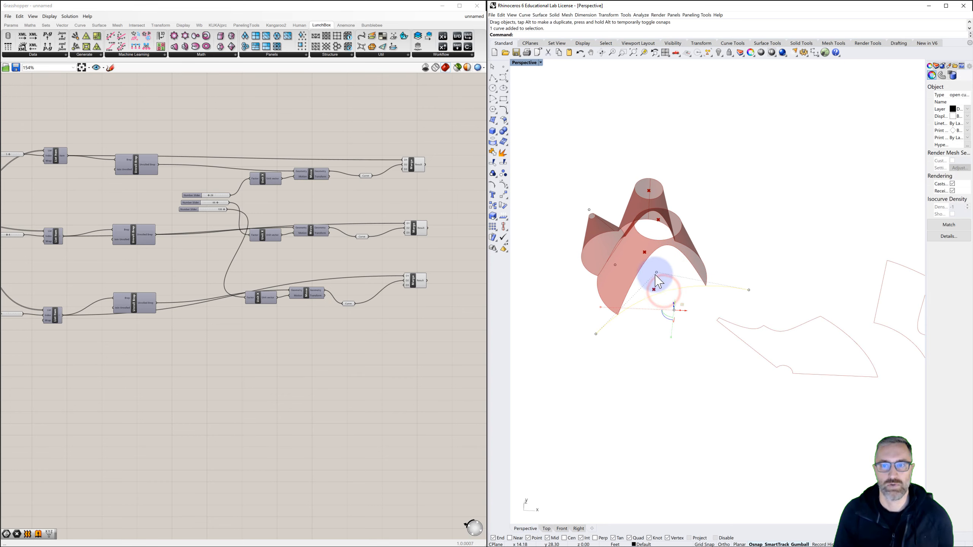
click(656, 273)
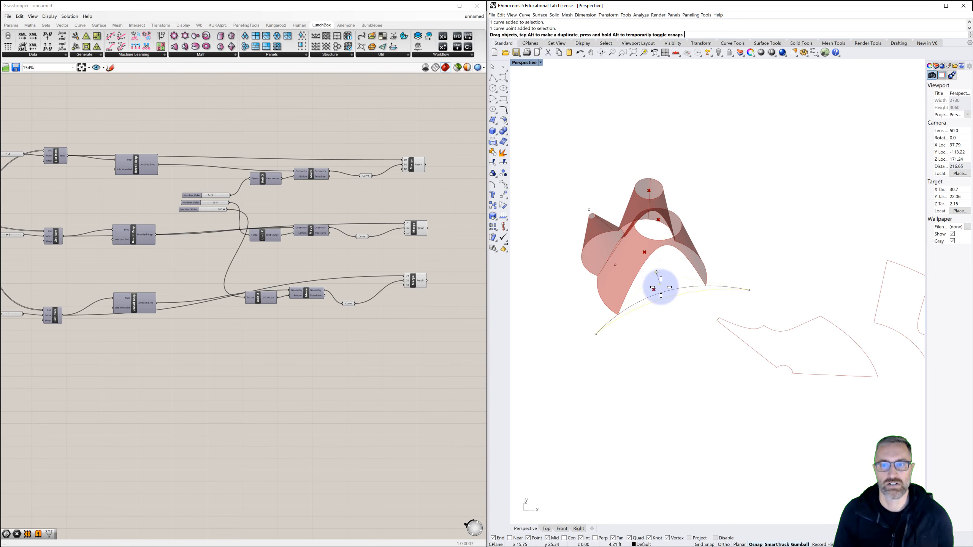
drag(662, 289, 661, 289)
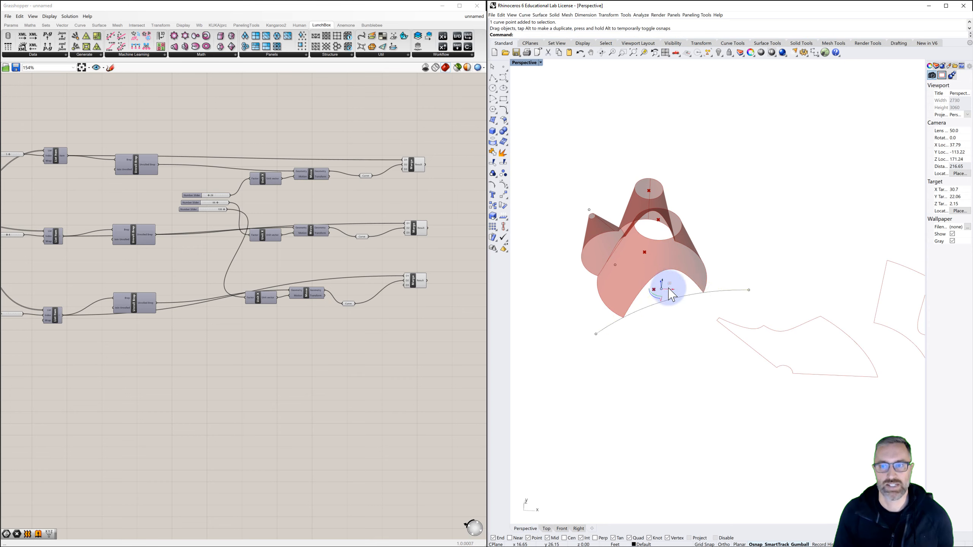
scroll(675, 287, down, 4)
shift+right_drag(682, 286, 629, 273)
scroll(616, 274, down, 2)
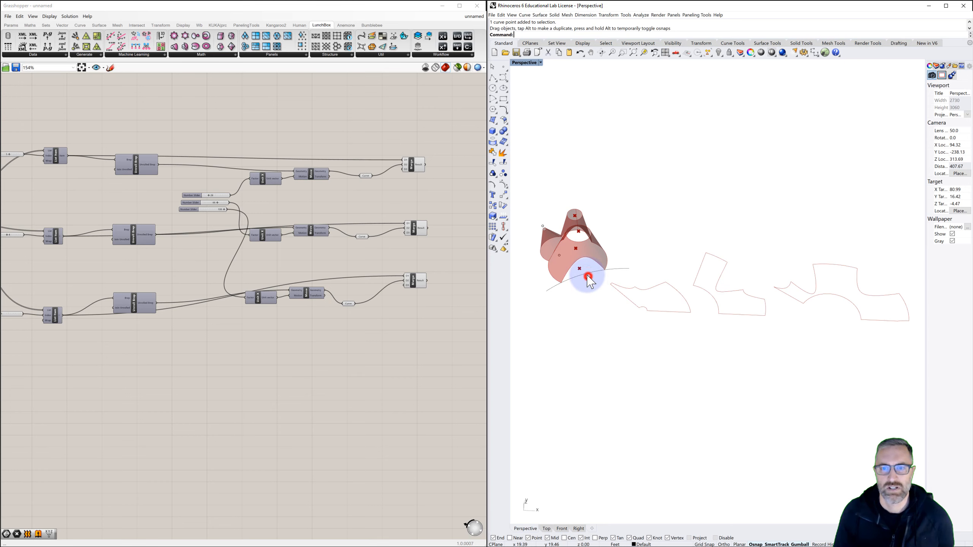
- Pull the arc's middle control point back toward the conical surfaces to make the arc steeper
click(589, 278)
click(583, 268)
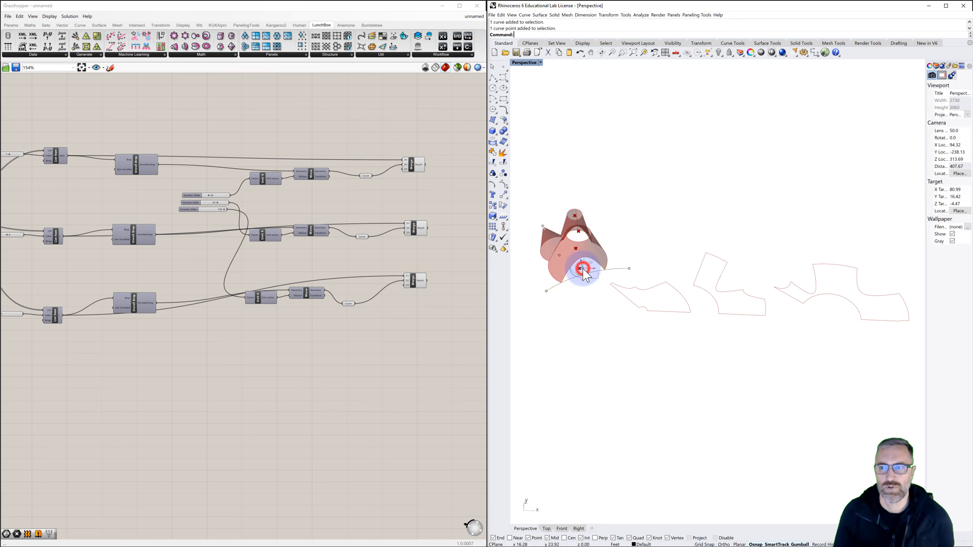
drag(582, 261, 582, 261)
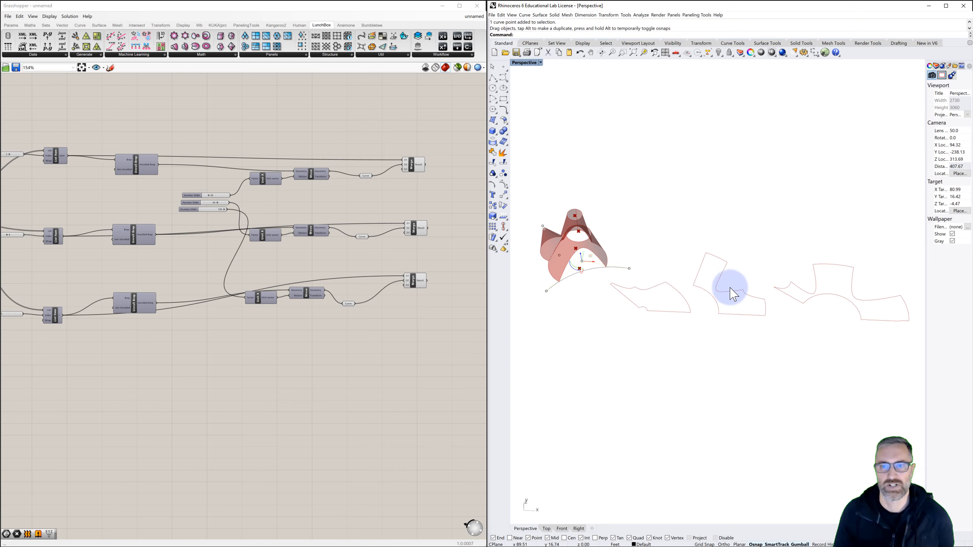
- Move the arc's middle control point outward again by about 3 ft and deselect the curve
scroll(583, 269, up, 3)
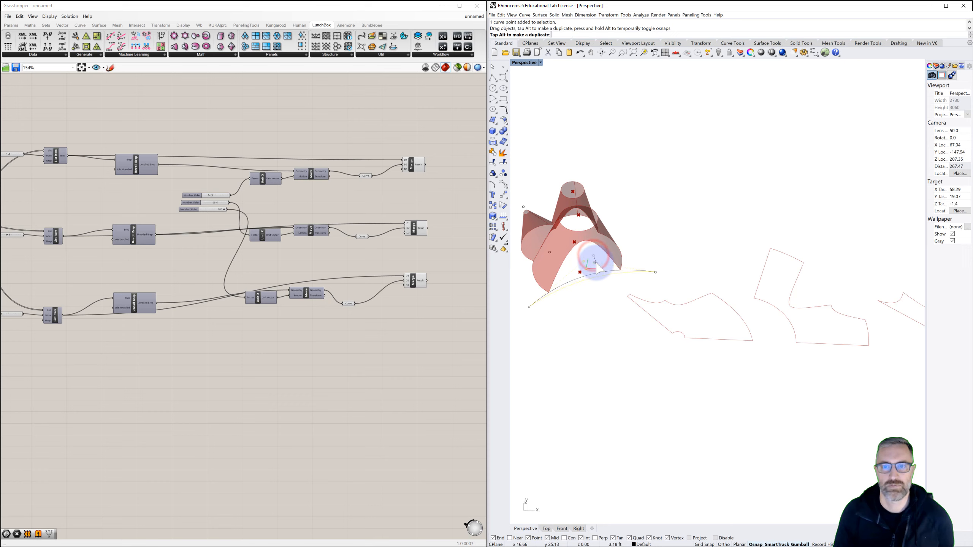
drag(596, 268, 596, 268)
scroll(709, 283, down, 4)
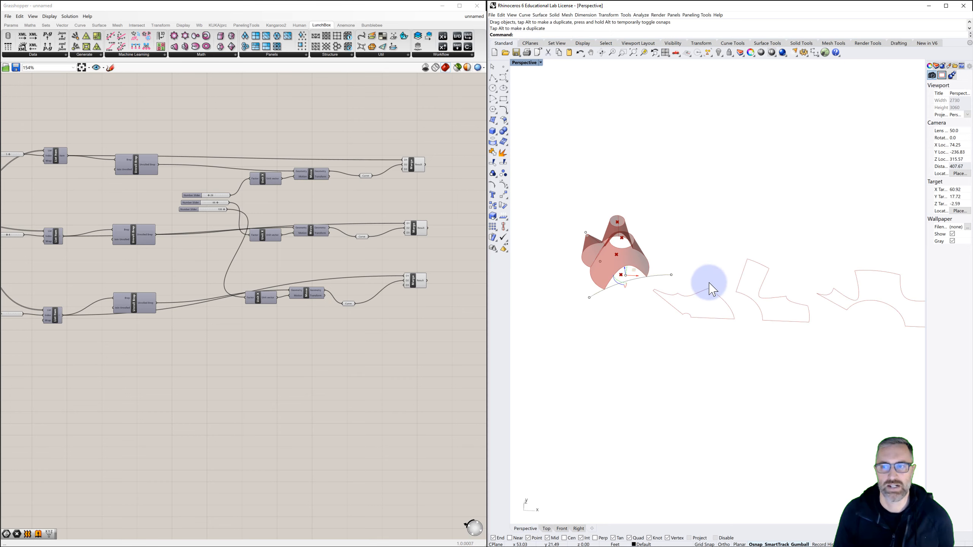
shift+right_drag(711, 281, 672, 273)
click(738, 234)
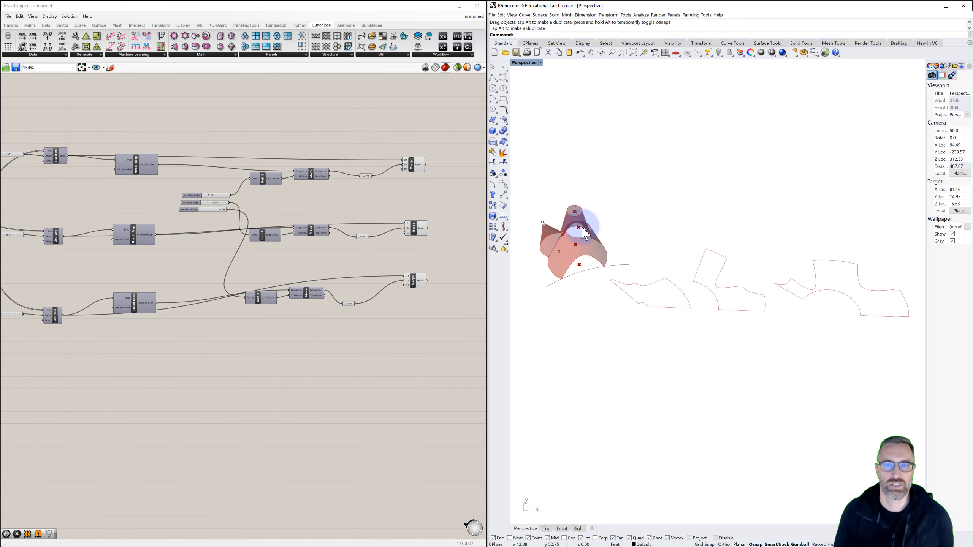
- Inspect the reshaped conical surfaces together with their flat outlines from different angles
shift+right_drag(557, 243, 589, 233)
scroll(580, 234, down, 2)
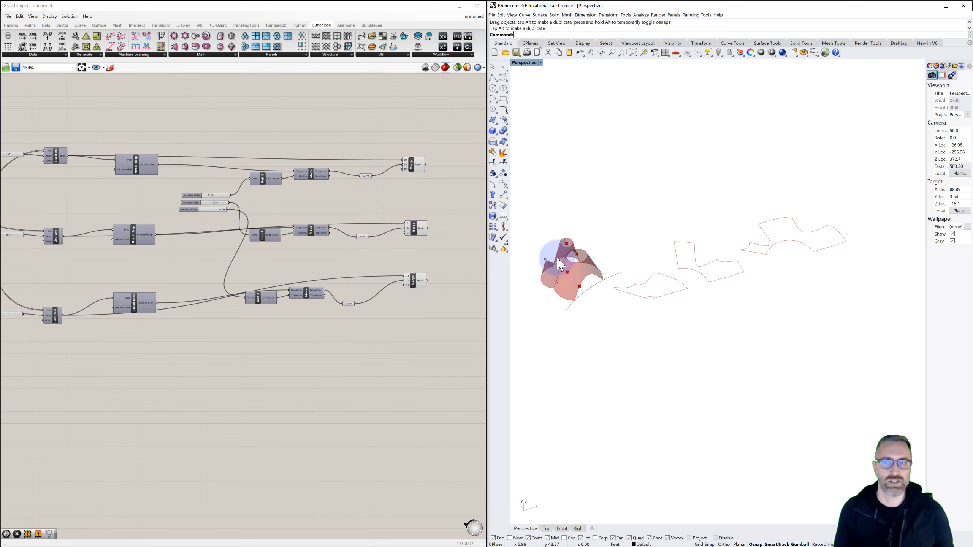
scroll(554, 269, up, 2)
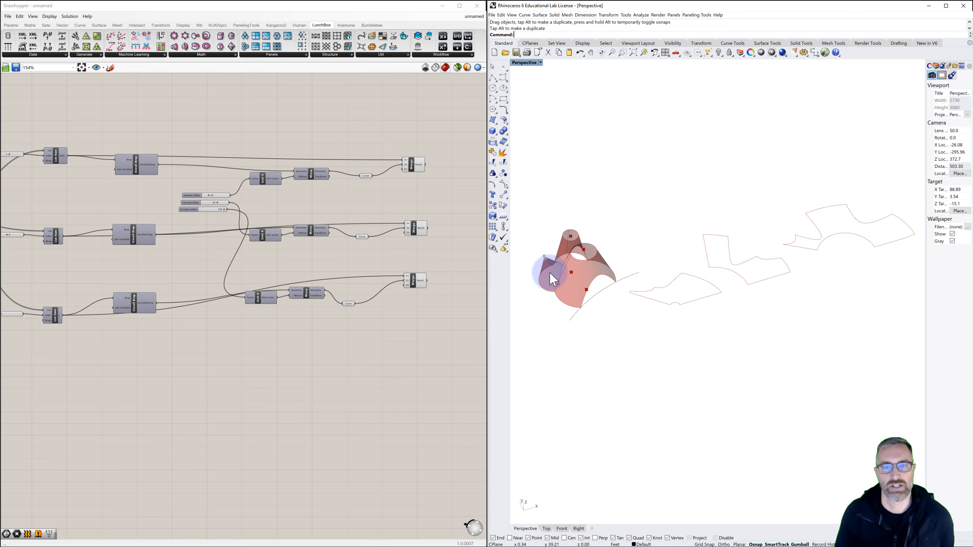
shift+right_drag(564, 272, 597, 279)
scroll(581, 268, up, 4)
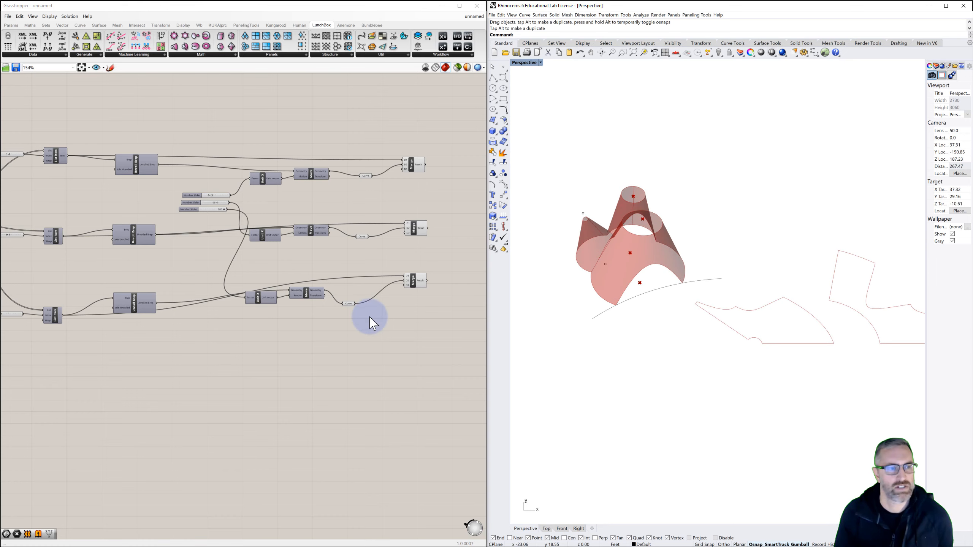
- Check which Rhino points drive the middle and lower cone branches by selecting their point parameters at the start of the definition
scroll(341, 329, down, 5)
scroll(130, 261, up, 3)
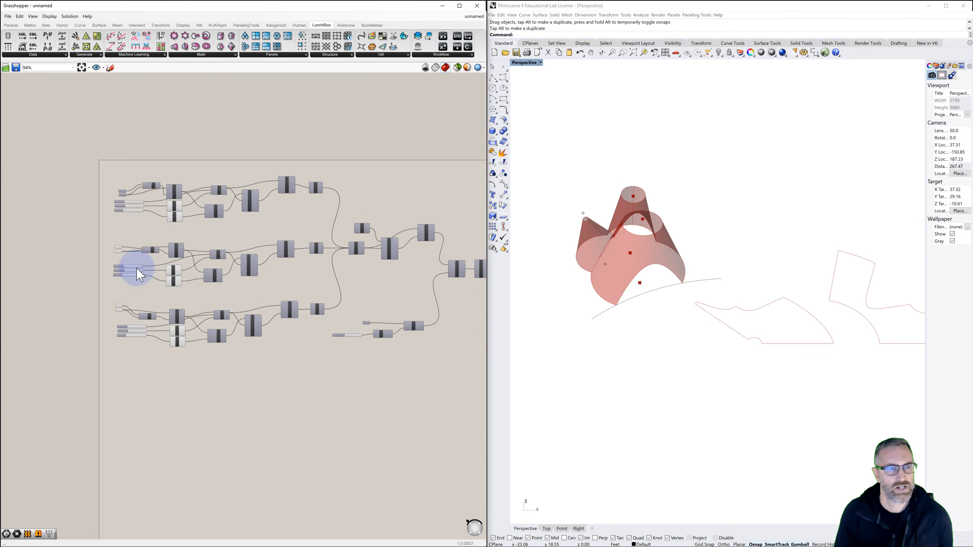
drag(103, 258, 104, 258)
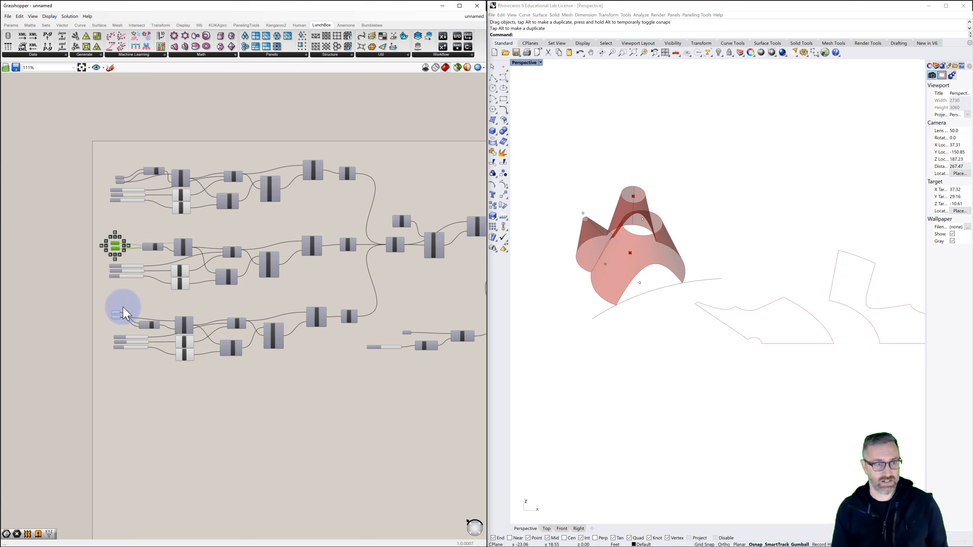
drag(122, 308, 107, 323)
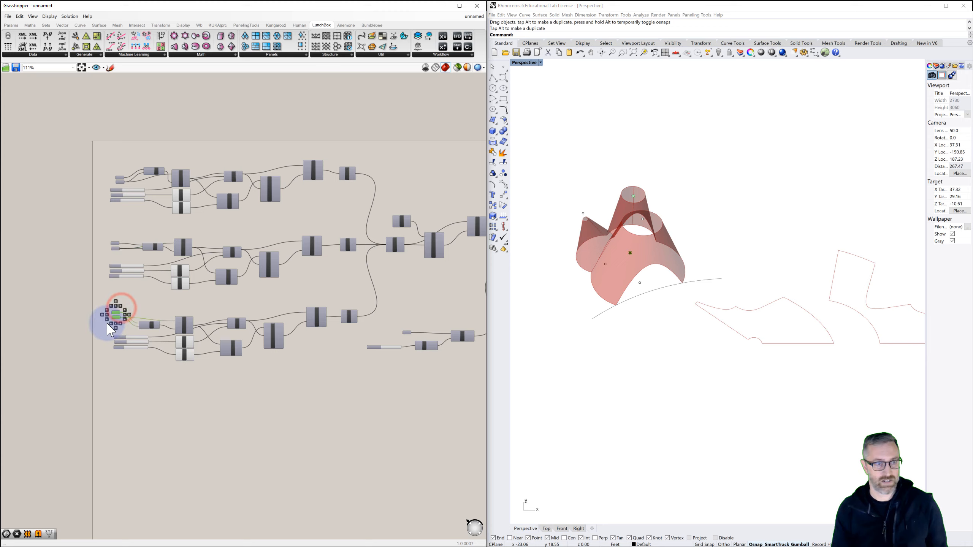
click(157, 284)
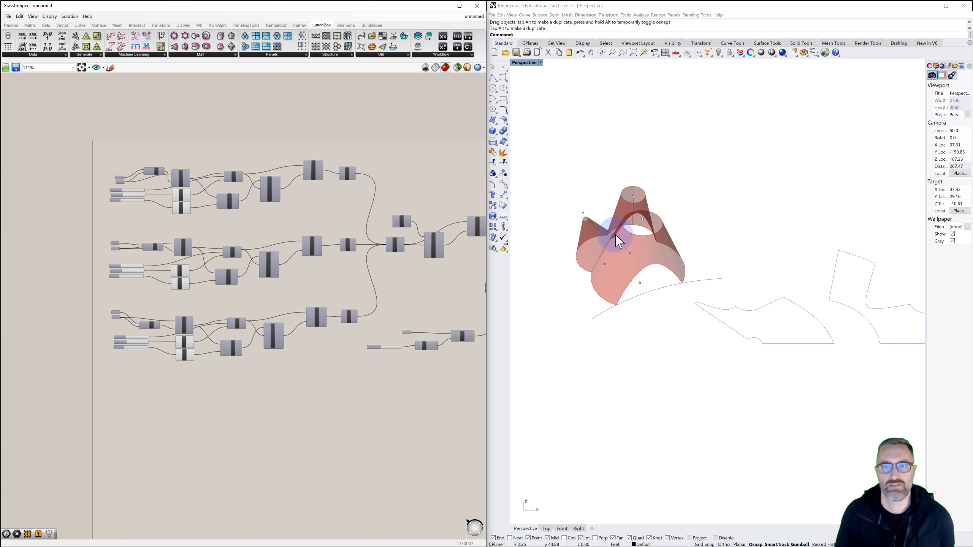
- Move the point at the top of the rear cone by about 1.35 ft to test the parametric update
right_drag(633, 229, 636, 246)
scroll(634, 242, up, 4)
click(628, 240)
scroll(633, 208, up, 5)
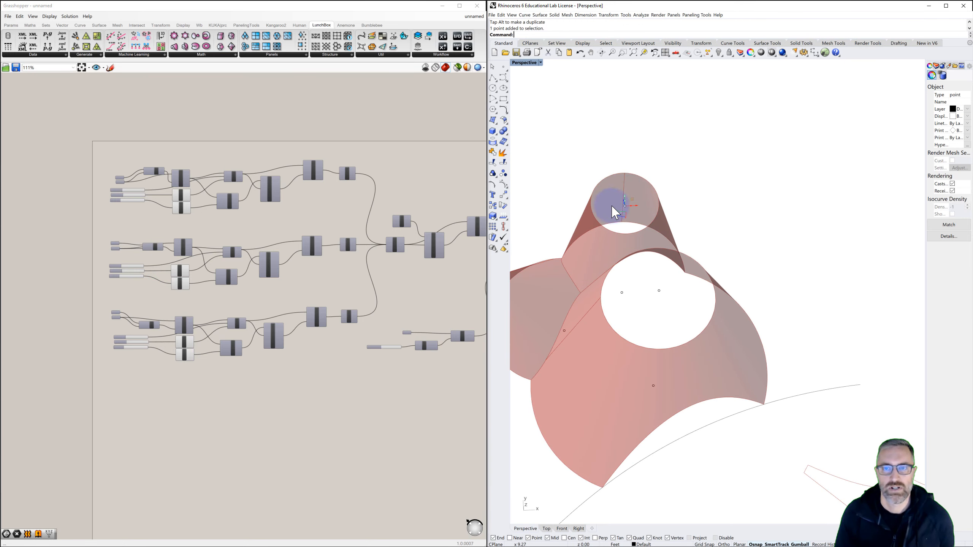
right_drag(677, 220, 651, 229)
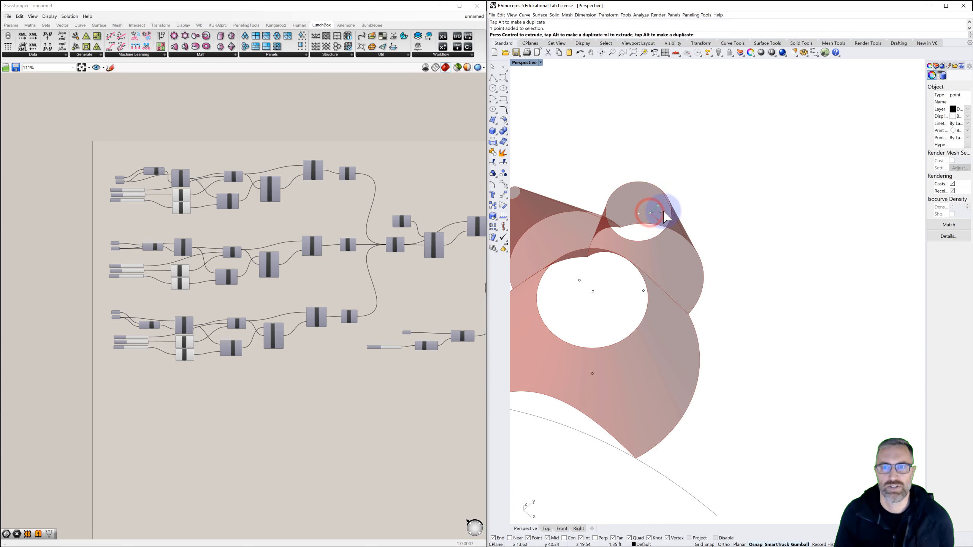
drag(664, 212, 666, 212)
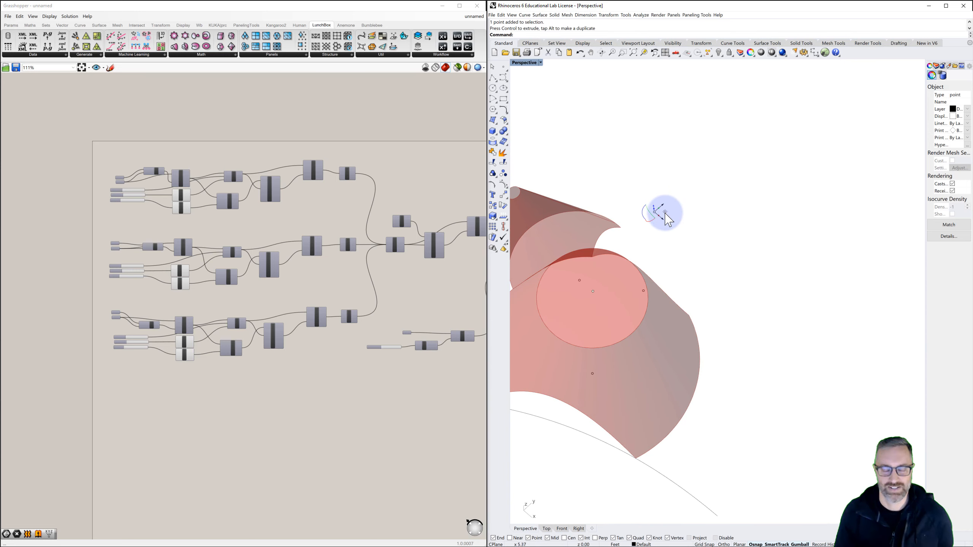
right_drag(669, 221, 688, 245)
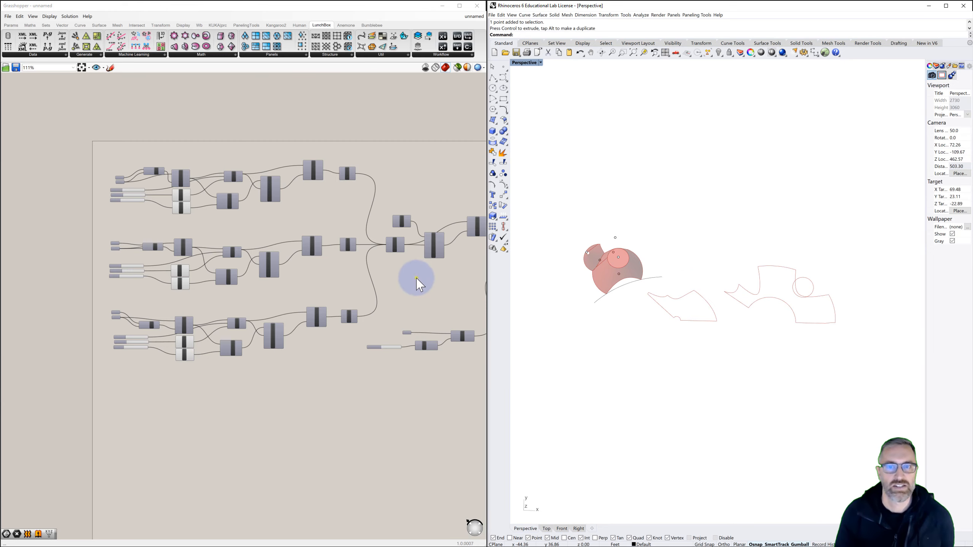
- Set the first List Item face index to 5 and the second to 4, and readjust the third to select the conical faces
right_drag(417, 278, 293, 259)
scroll(406, 217, up, 3)
right_drag(400, 220, 308, 231)
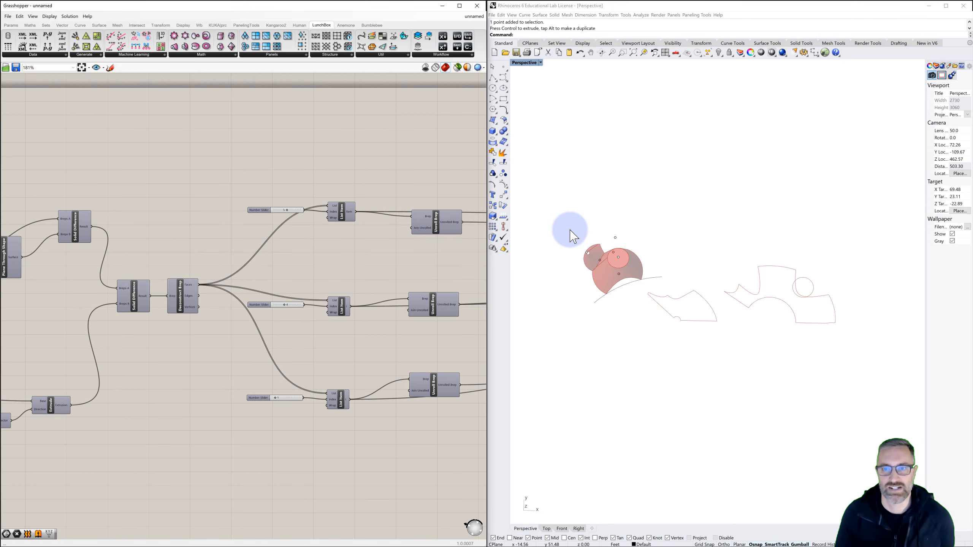
scroll(301, 233, up, 2)
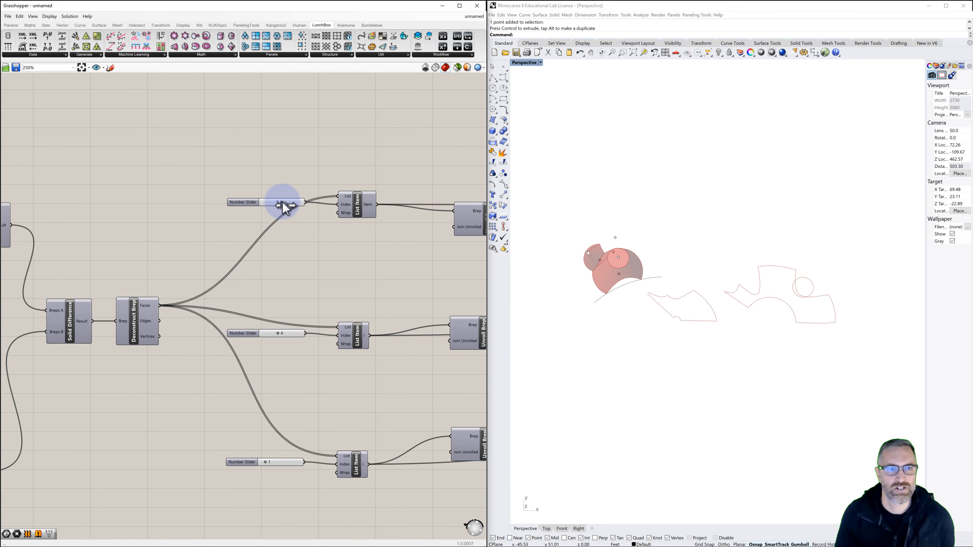
drag(283, 203, 282, 203)
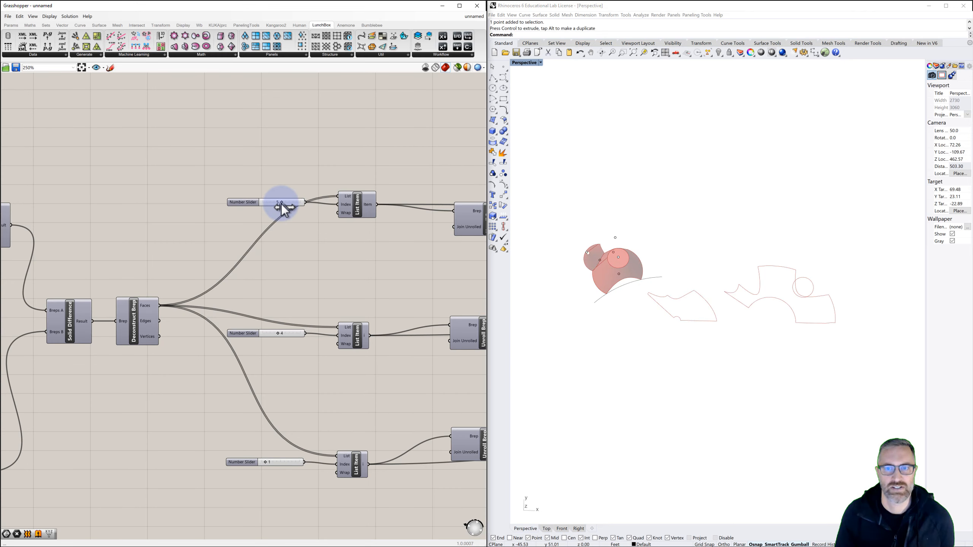
right_drag(283, 308, 209, 267)
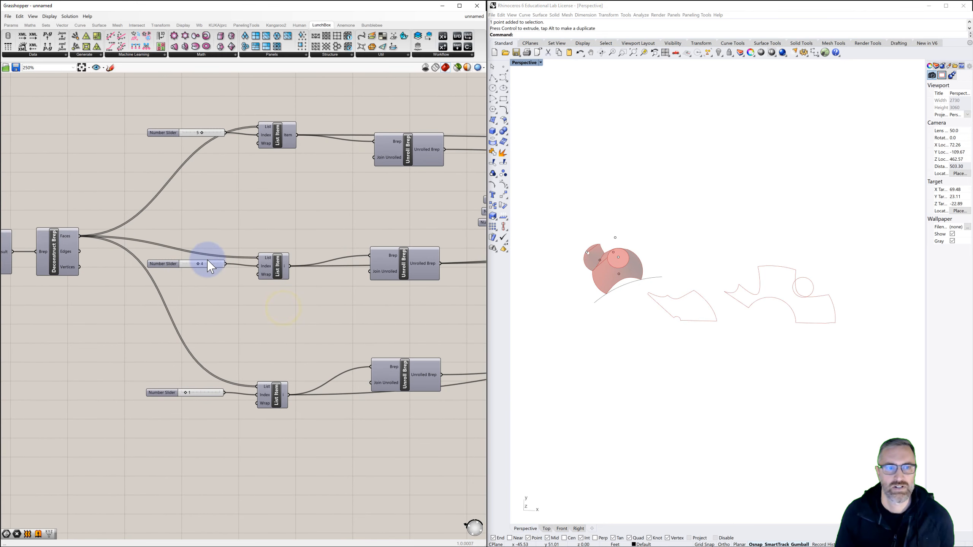
drag(198, 264, 199, 267)
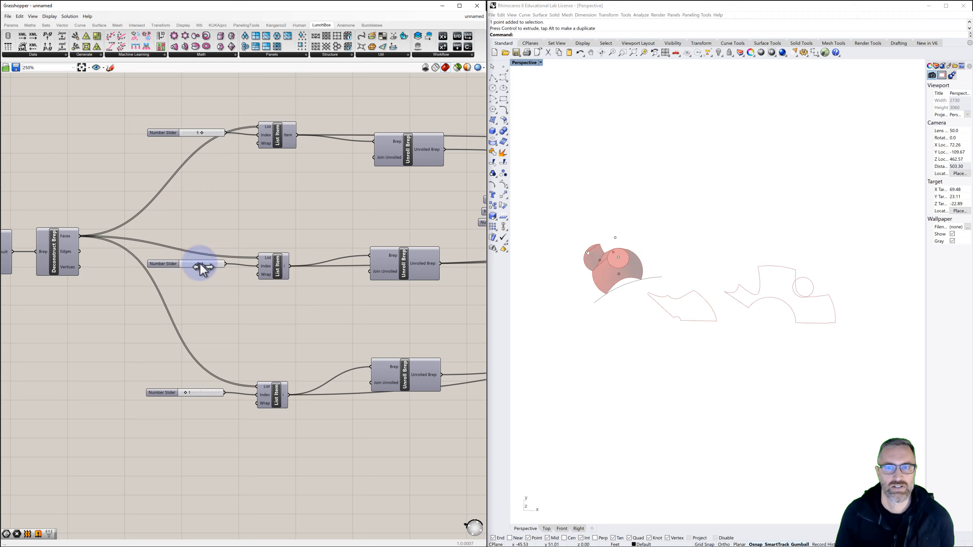
click(193, 393)
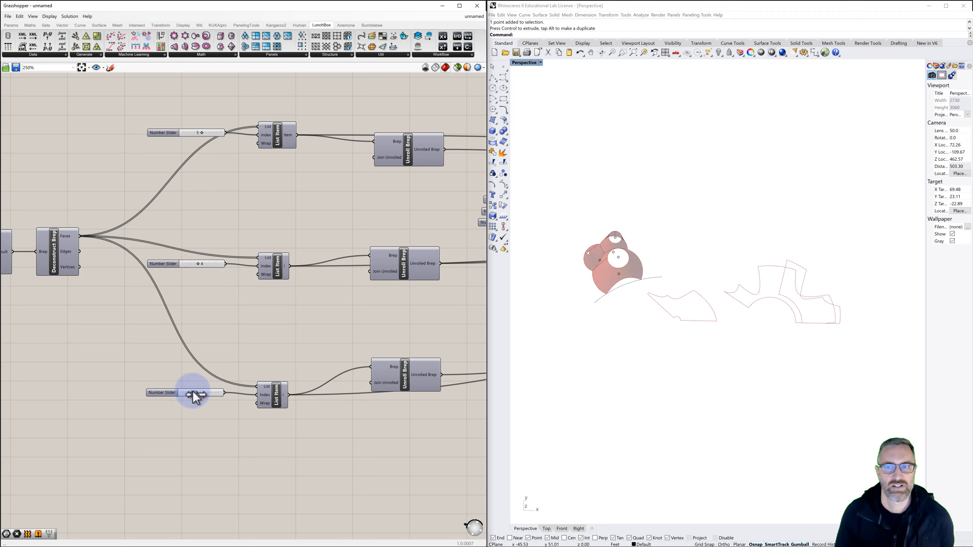
- Raise the maximum of the number slider driving the third outline's Unit X offset to 200
mouse_move(238, 383)
right_down()
mouse_move(227, 348)
mouse_move(260, 343)
mouse_move(206, 341)
mouse_move(280, 345)
mouse_move(191, 332)
right_up()
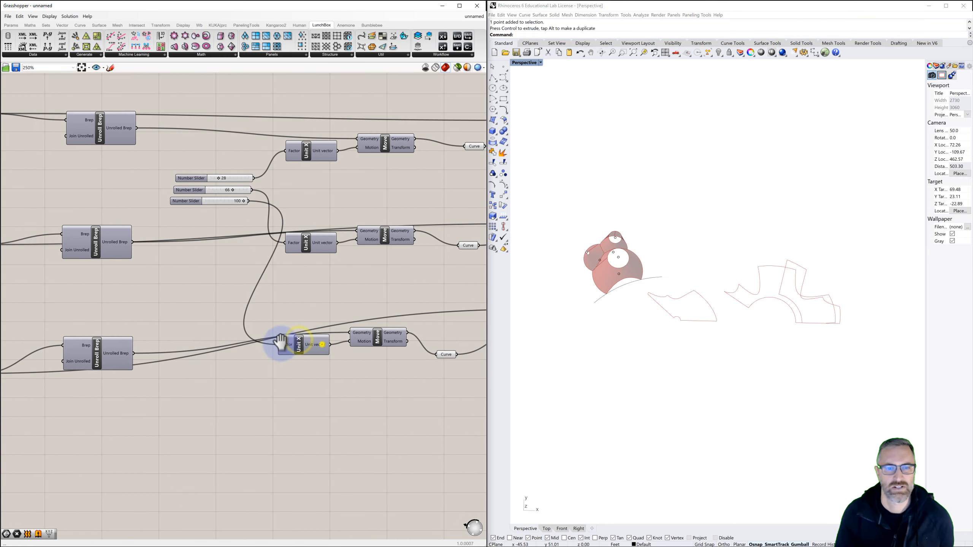
mouse_move(278, 341)
right_down()
mouse_move(231, 341)
mouse_move(339, 318)
right_up()
scroll(230, 340, down, 1)
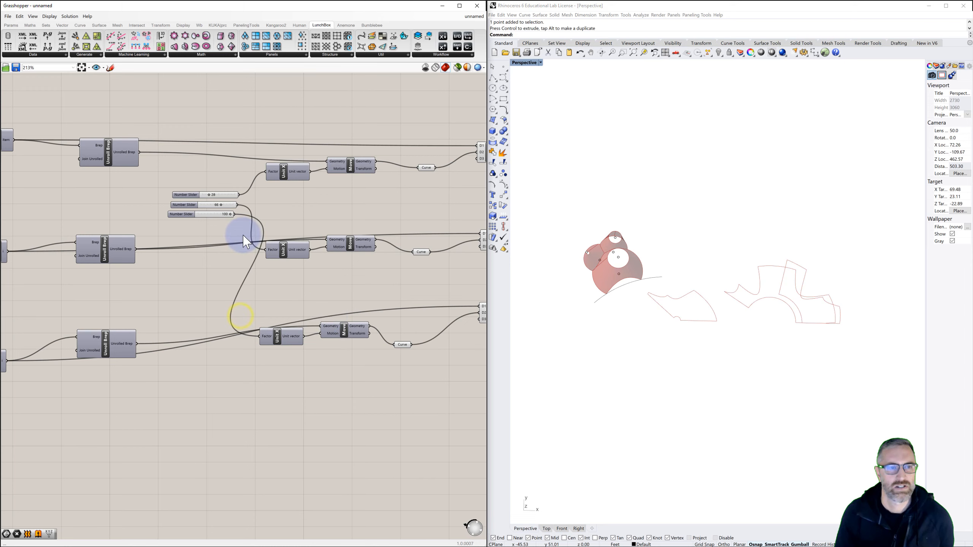
double_click(189, 215)
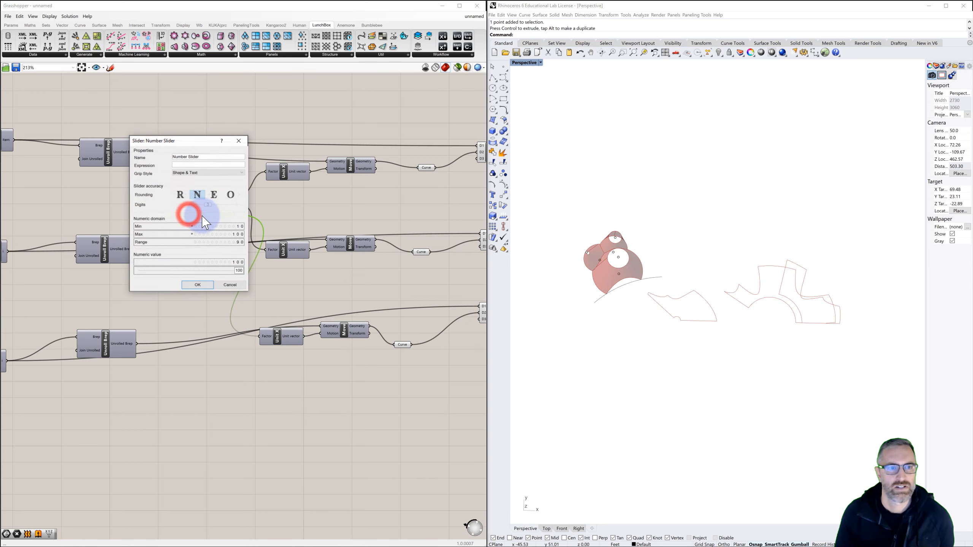
double_click(239, 234)
key(Return)
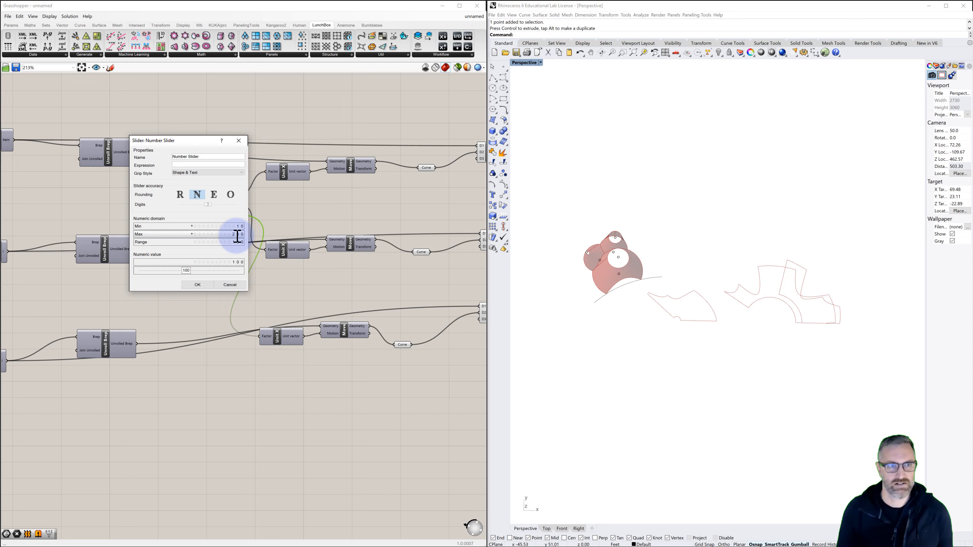
click(191, 284)
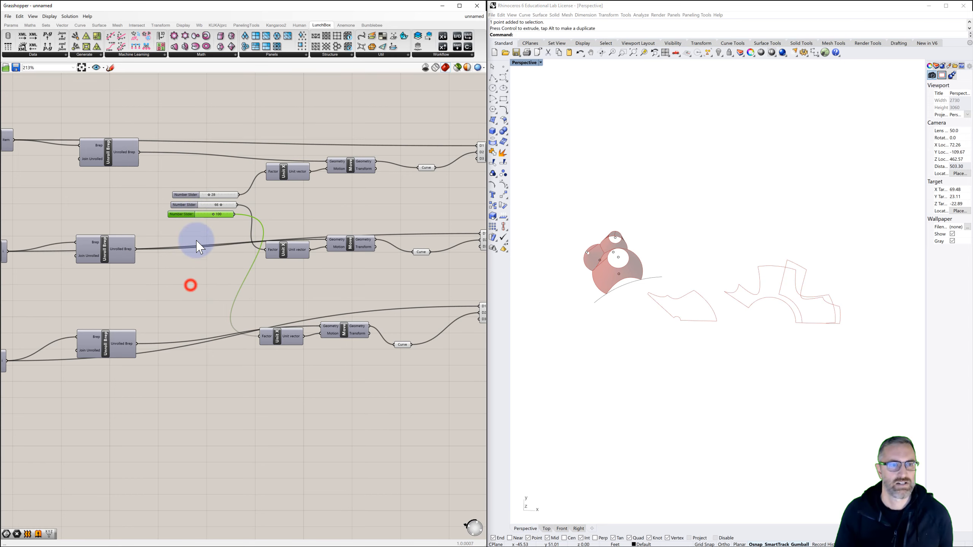
- Increase the third outline's X offset and set the second outline's offset to 74 to space the flat outlines apart
click(213, 215)
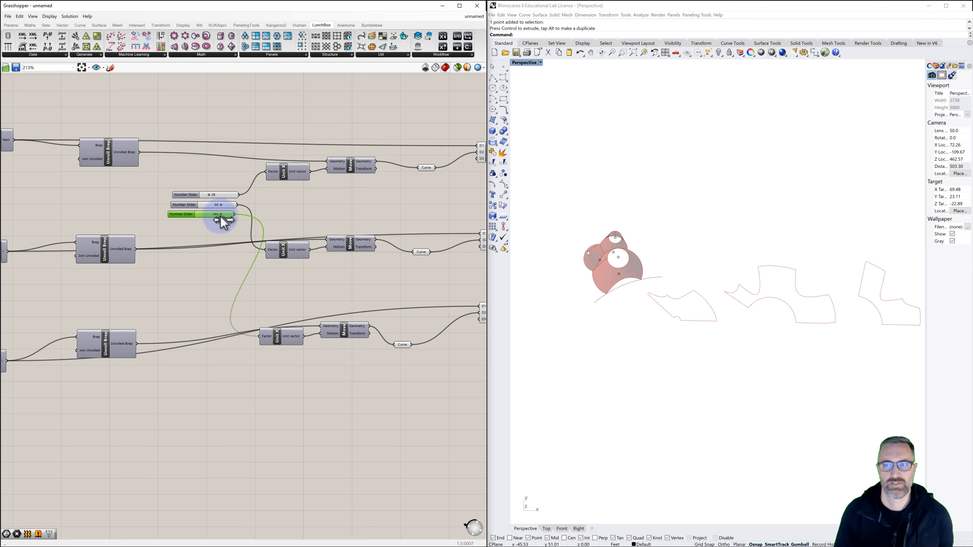
drag(224, 218, 222, 210)
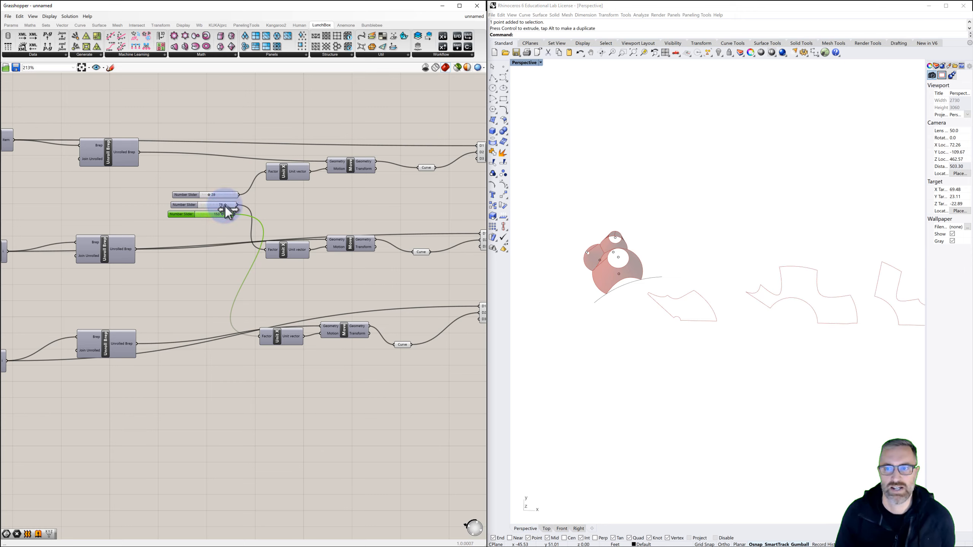
drag(224, 209, 219, 210)
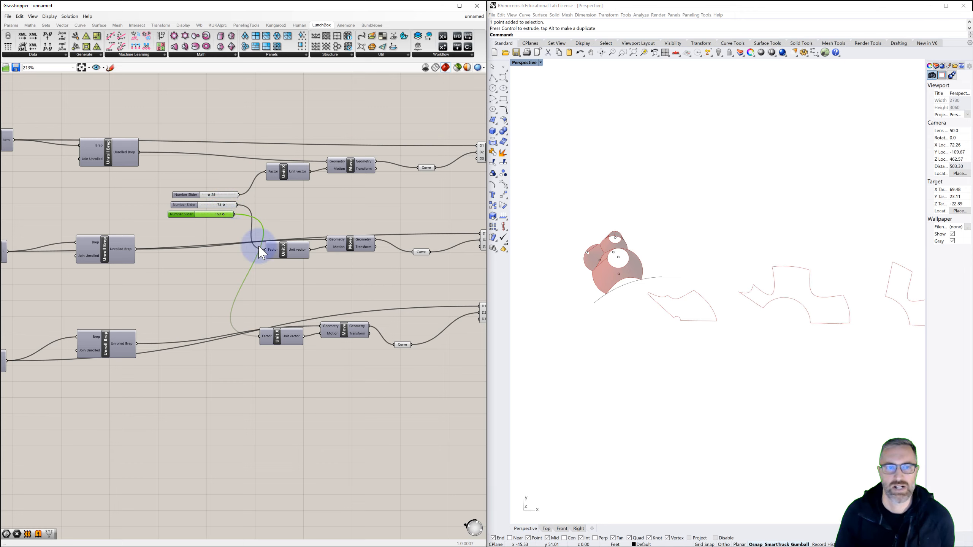
click(543, 304)
shift+right_drag(629, 310, 629, 260)
scroll(542, 230, up, 4)
scroll(607, 254, down, 4)
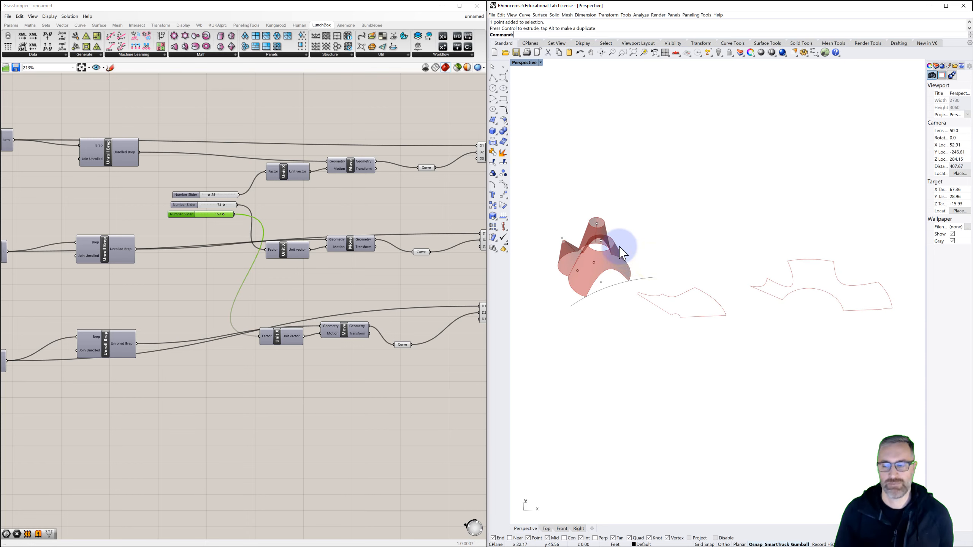
click(621, 227)
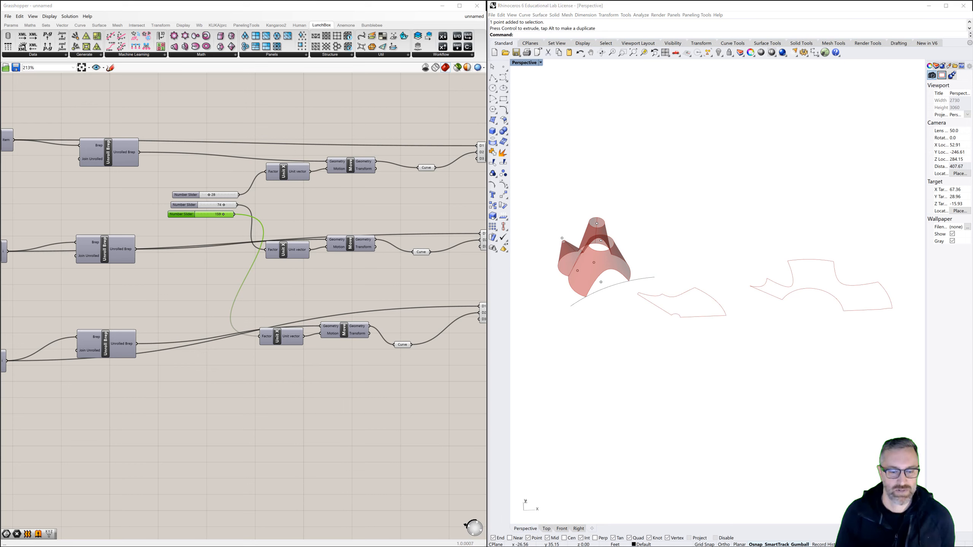
- Switch to the Google Slides presentation and review slides 17 to 20 on printing, cutting and taping the paper cones, and return to Rhino
key(alt+Tab)
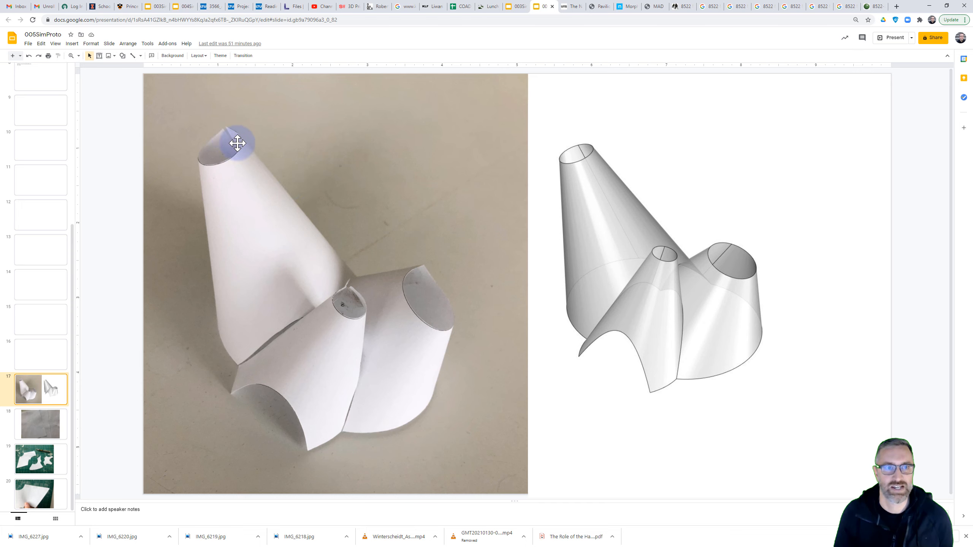
click(46, 424)
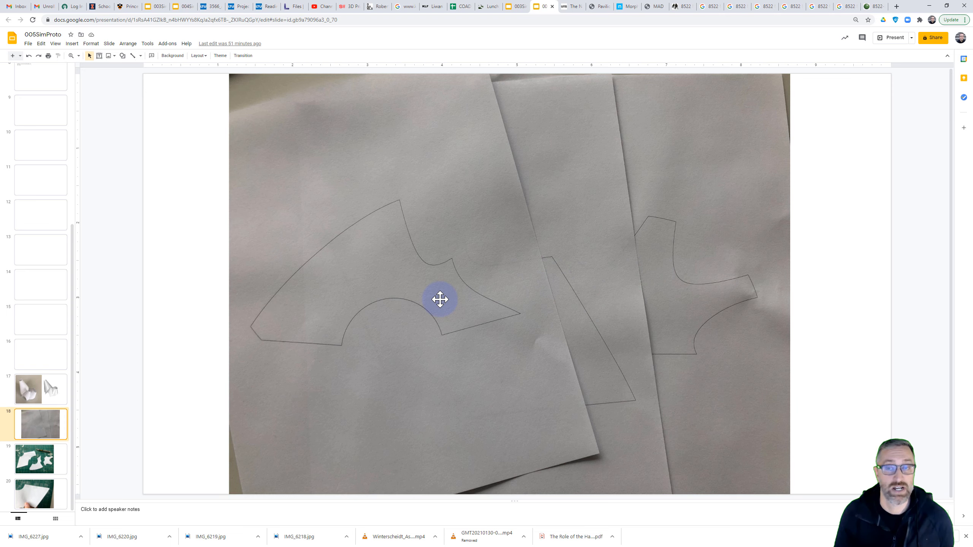
click(59, 459)
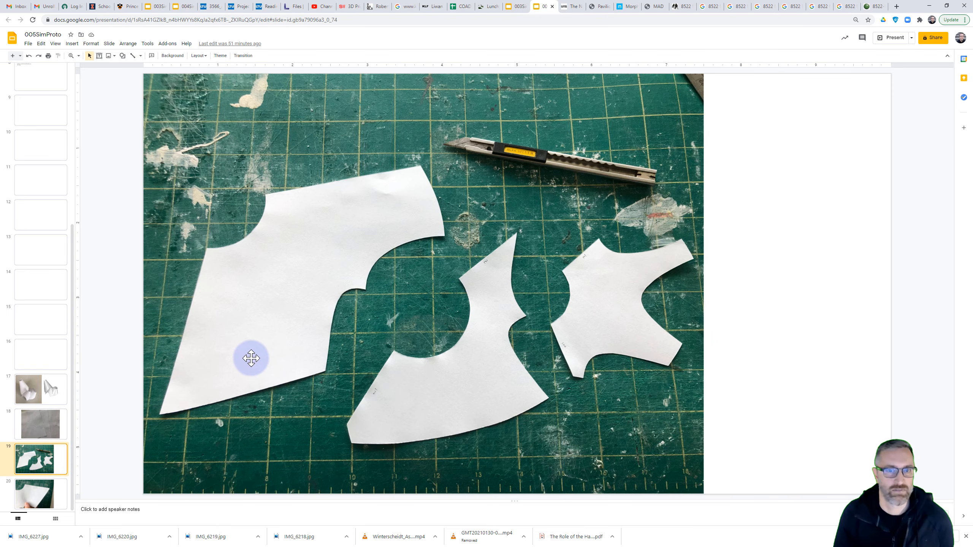
click(57, 490)
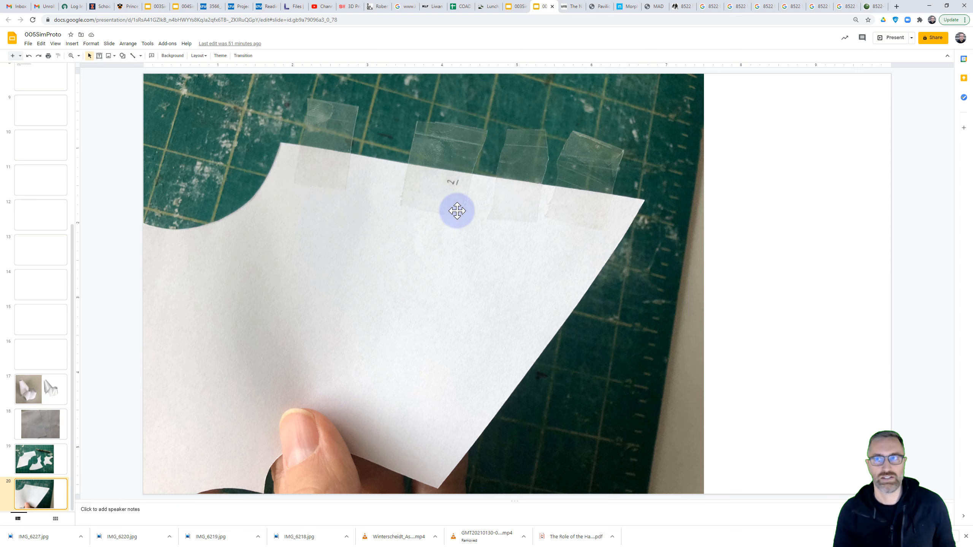
click(929, 6)
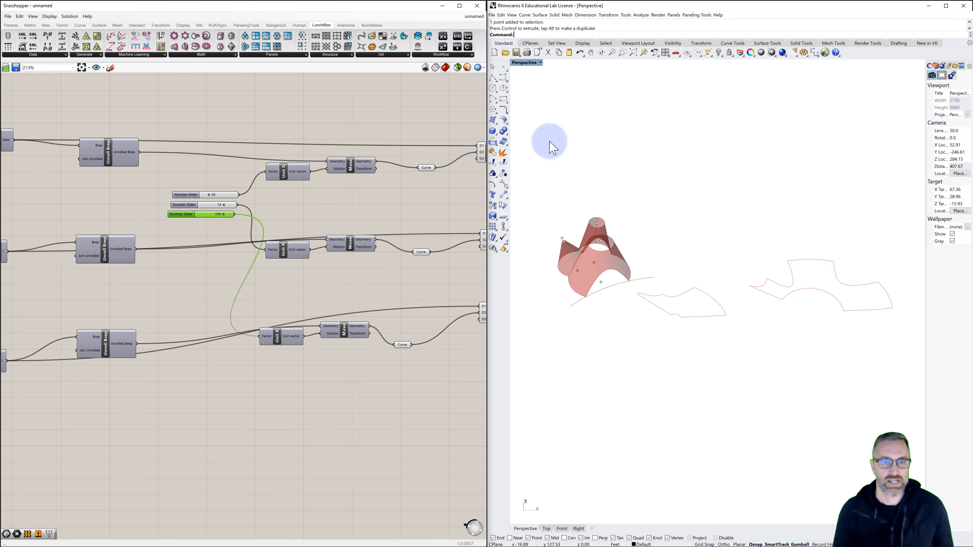
- Maximize the Top viewport and frame the conical model with its flat outlines
double_click(526, 63)
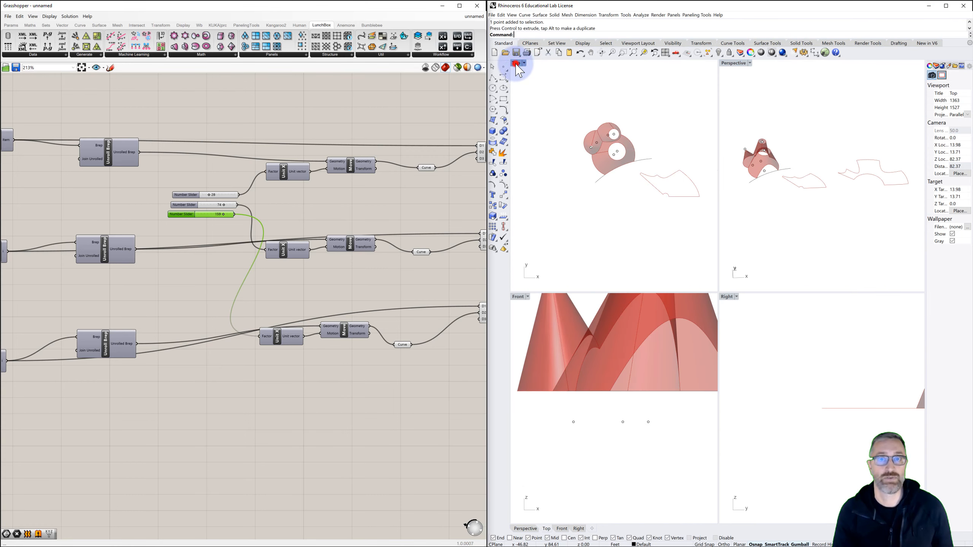
double_click(516, 63)
right_drag(697, 179, 578, 191)
scroll(580, 180, down, 2)
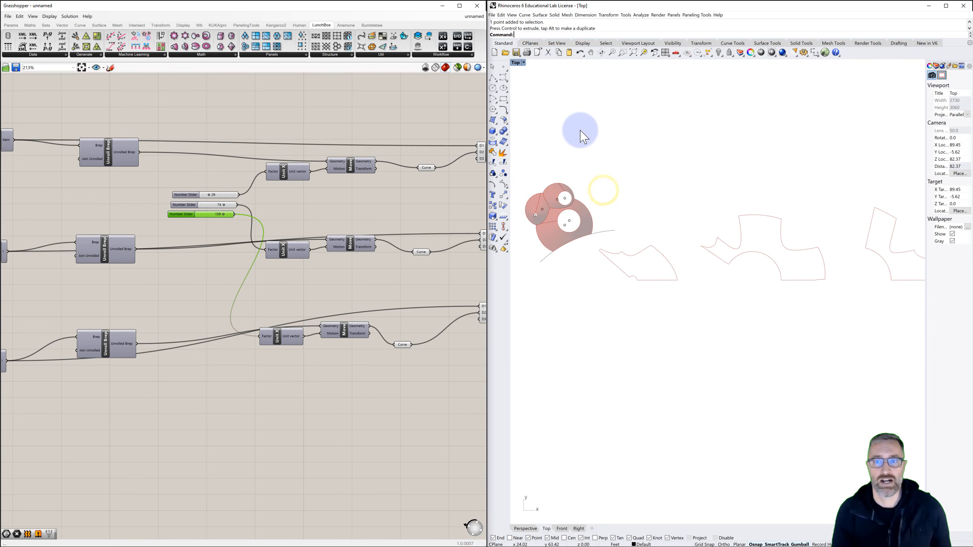
- Open the print setup for the Top view and define a print window around the first flat outline
click(528, 53)
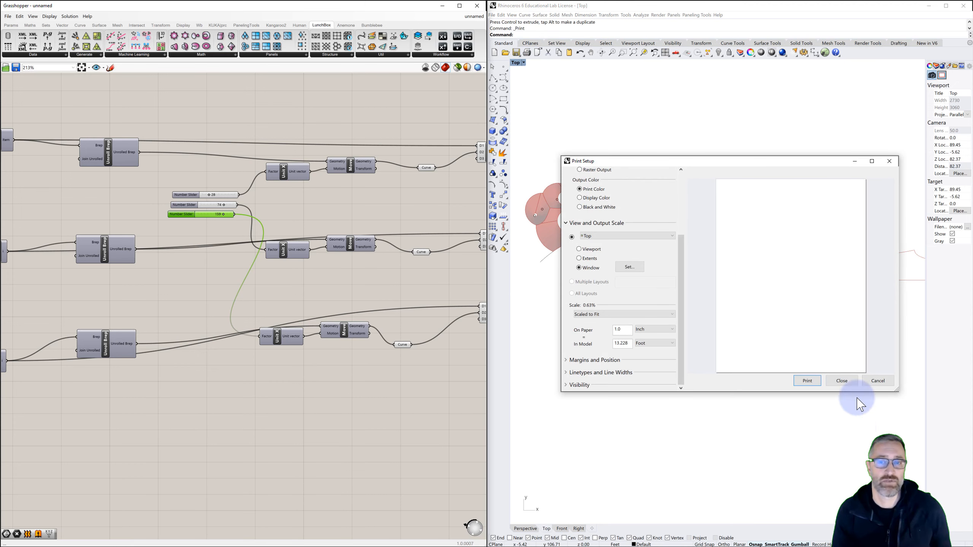
drag(774, 163, 317, 93)
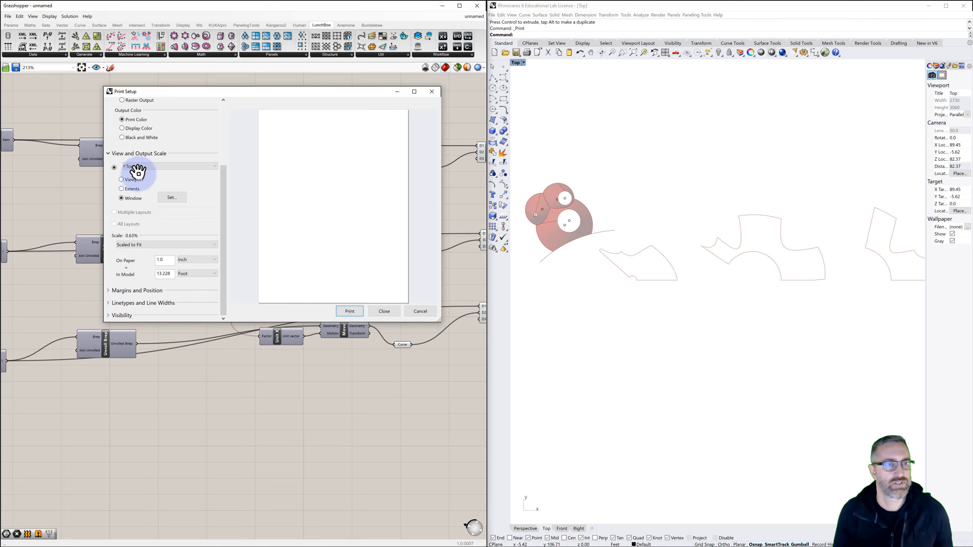
click(172, 197)
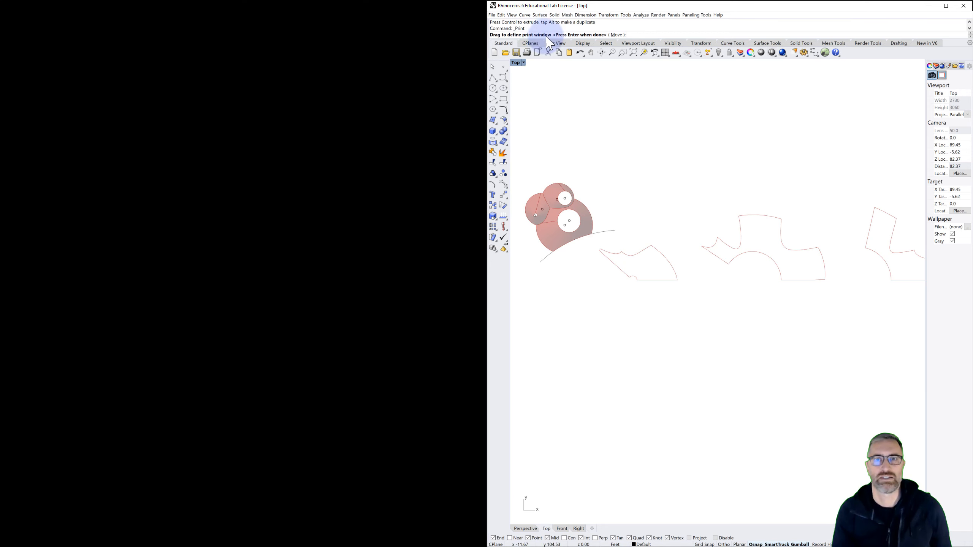
click(614, 221)
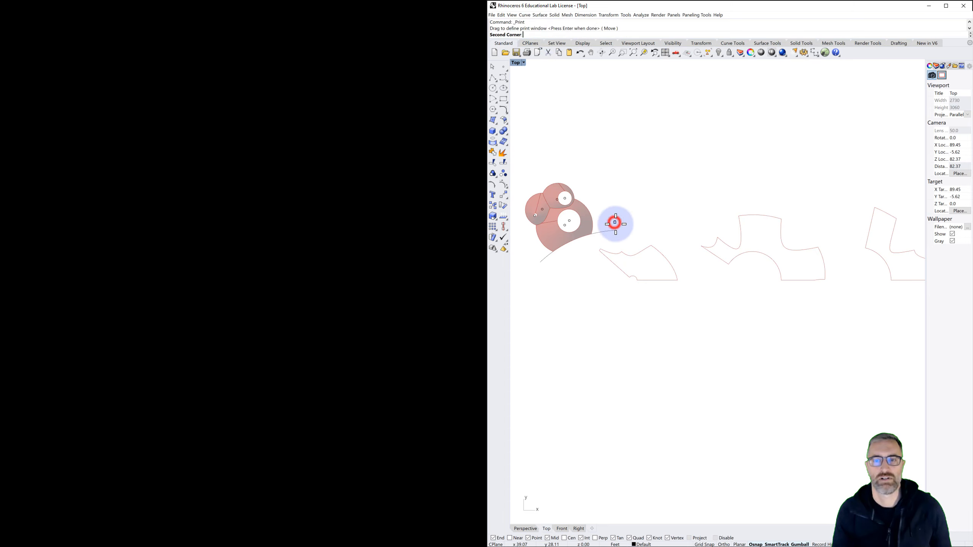
click(700, 338)
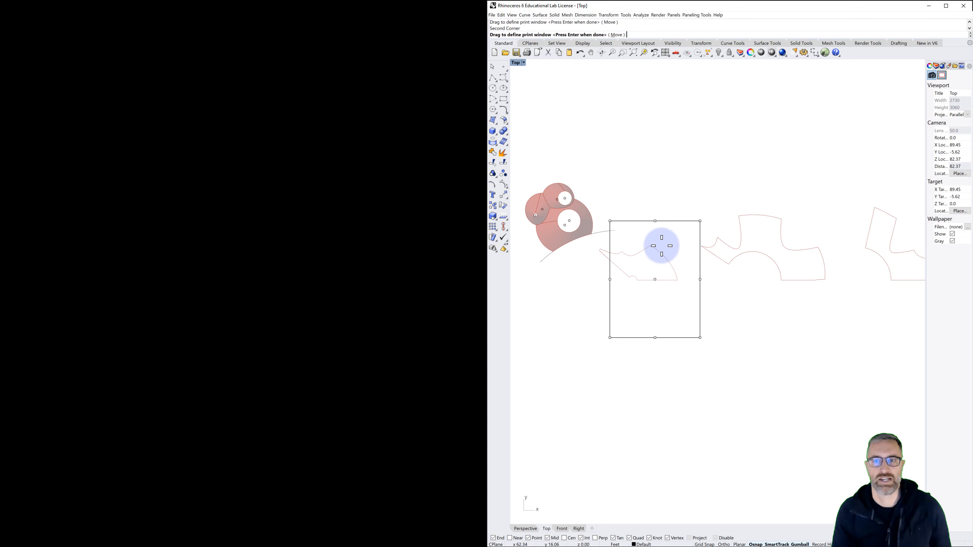
key(Return)
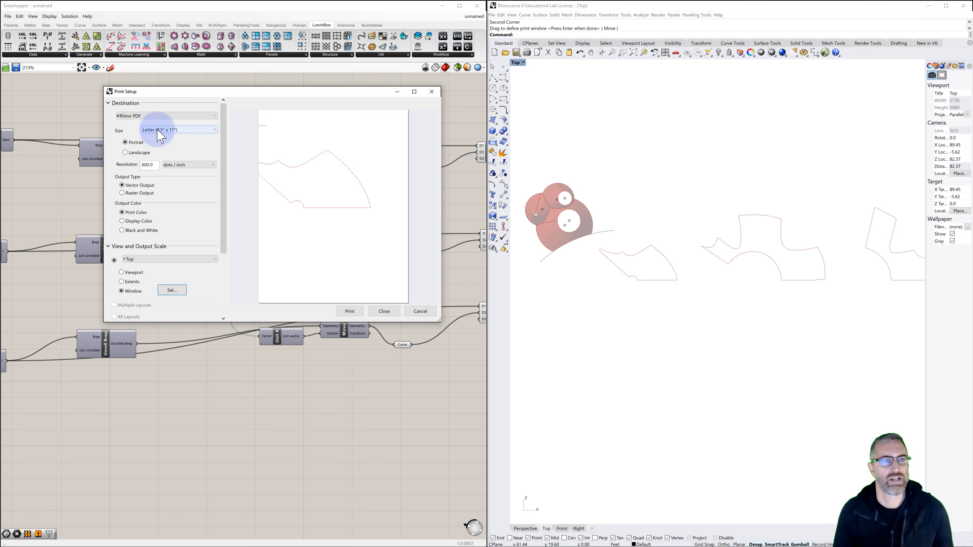
- Set the print page to landscape and the output color to Black and White, and close the print setup keeping these settings
click(143, 154)
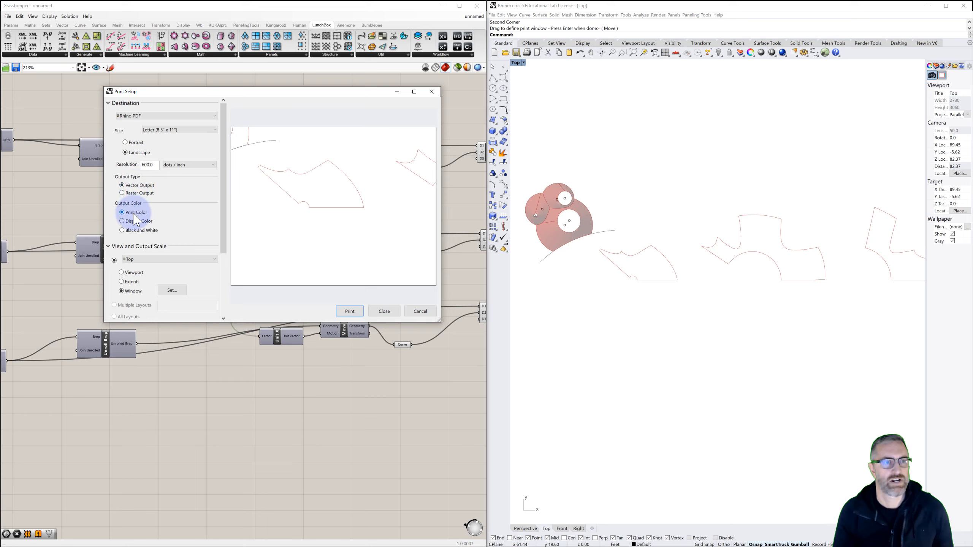
click(134, 231)
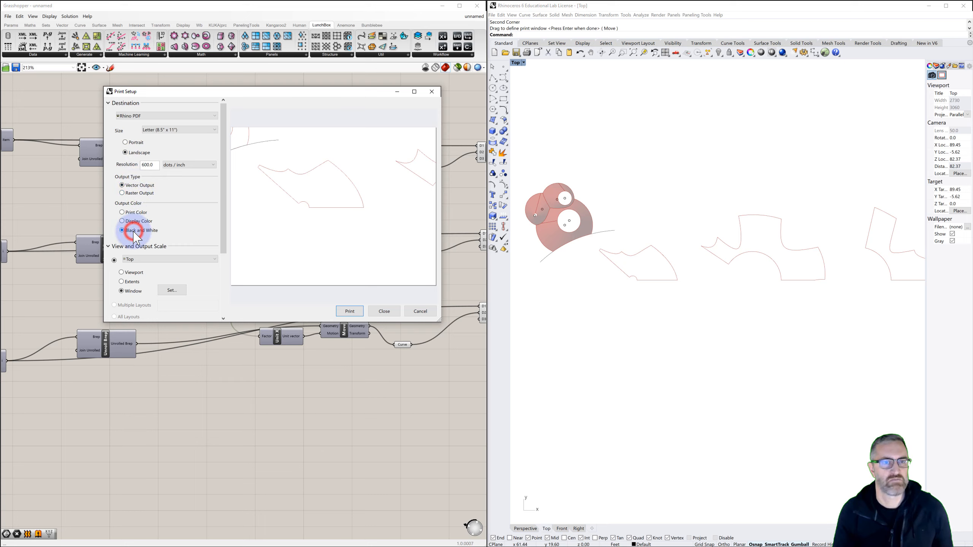
click(134, 223)
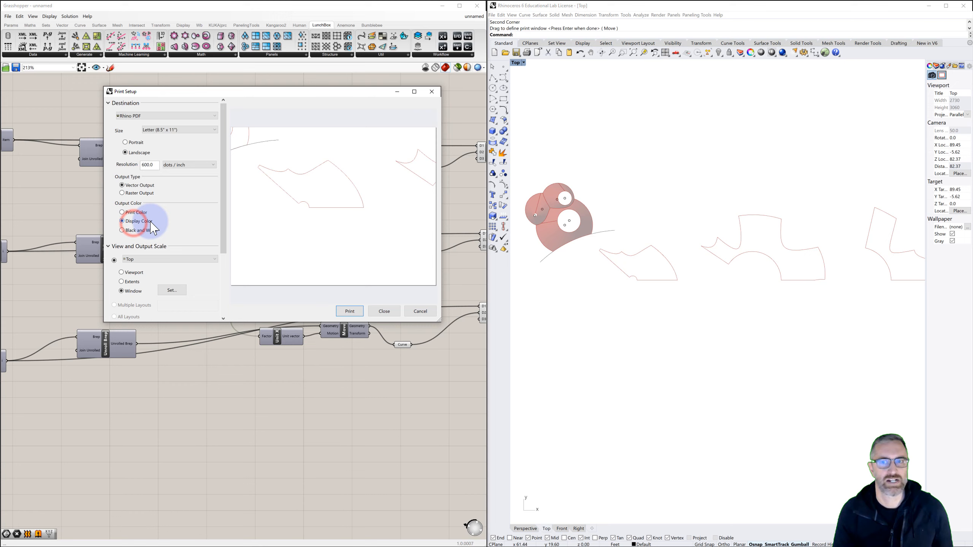
click(130, 231)
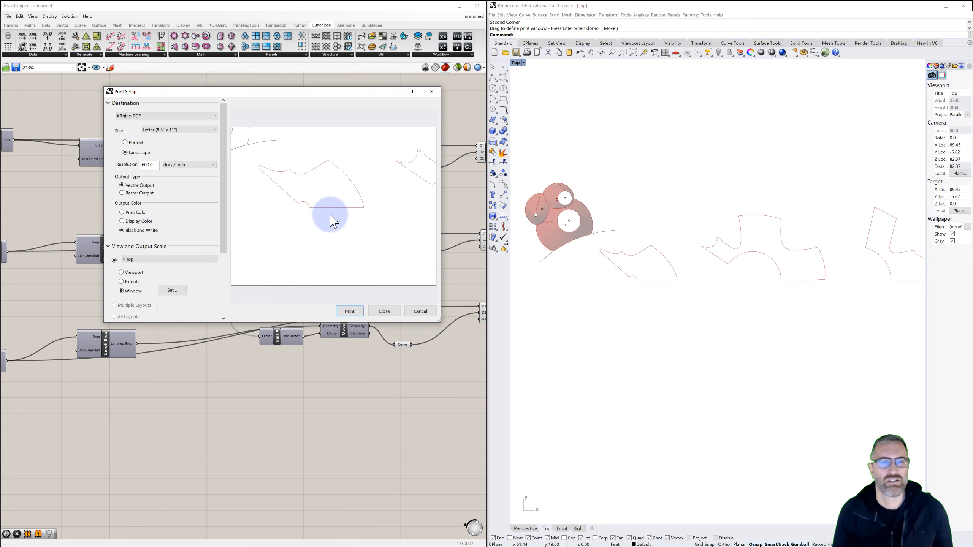
click(387, 313)
- Reopen the print setup, move the print window by its center onto the middle flat outline, and close the setup
right_drag(598, 264, 630, 272)
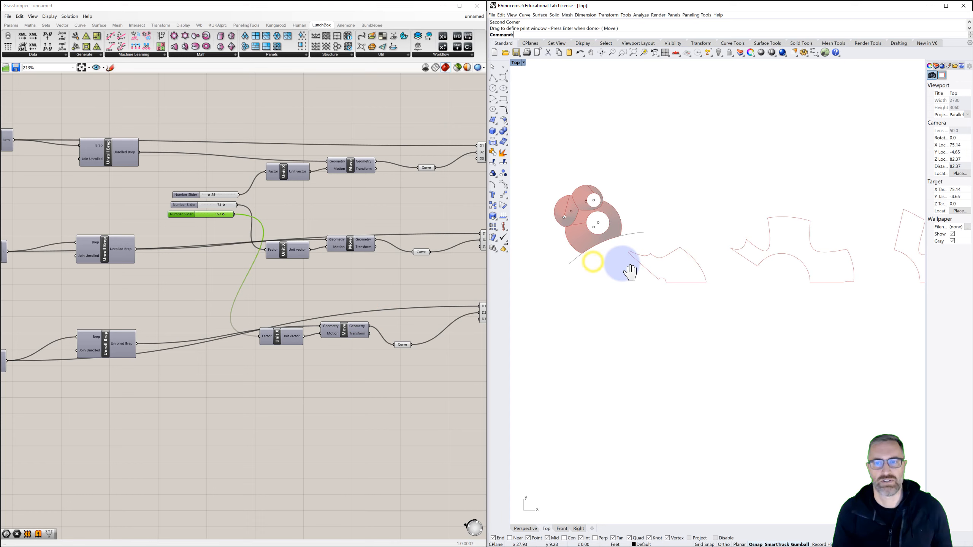
click(527, 53)
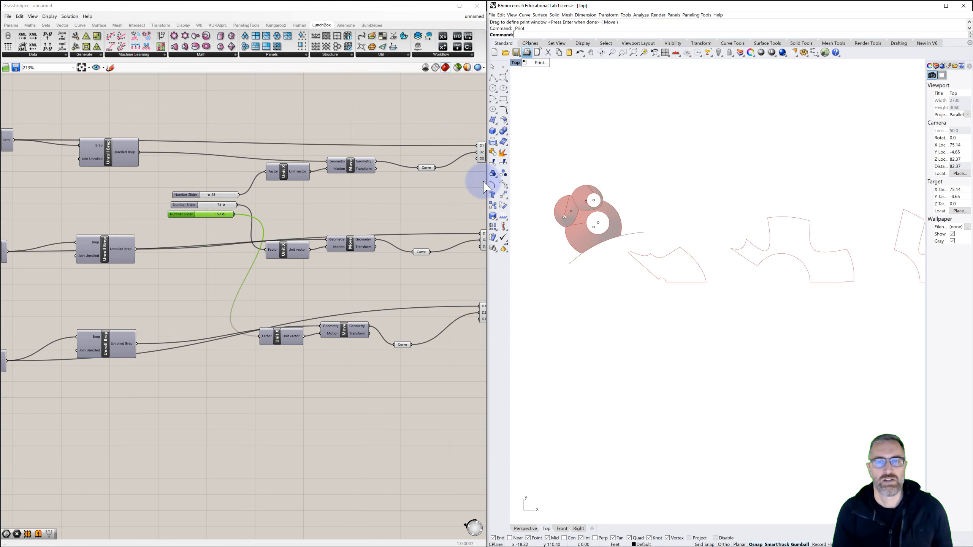
key(Return)
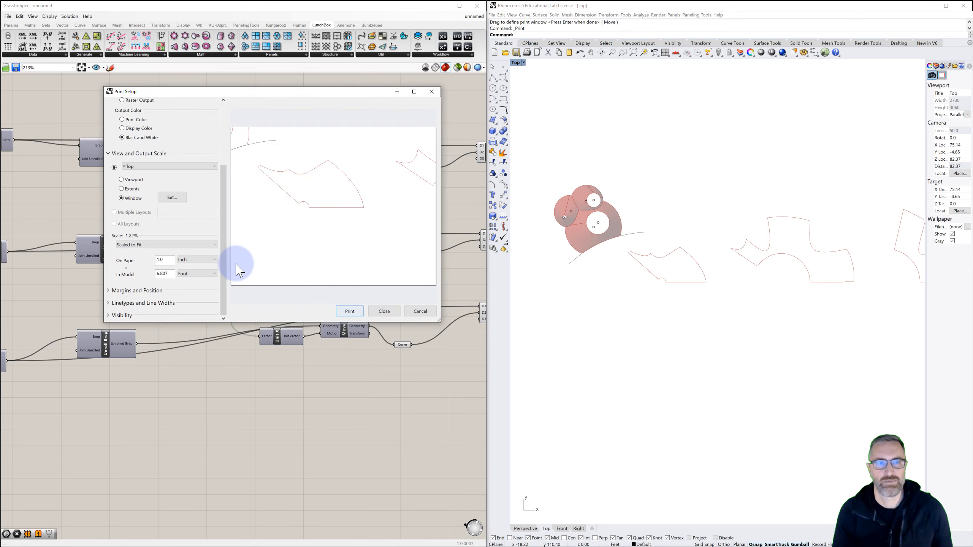
click(172, 198)
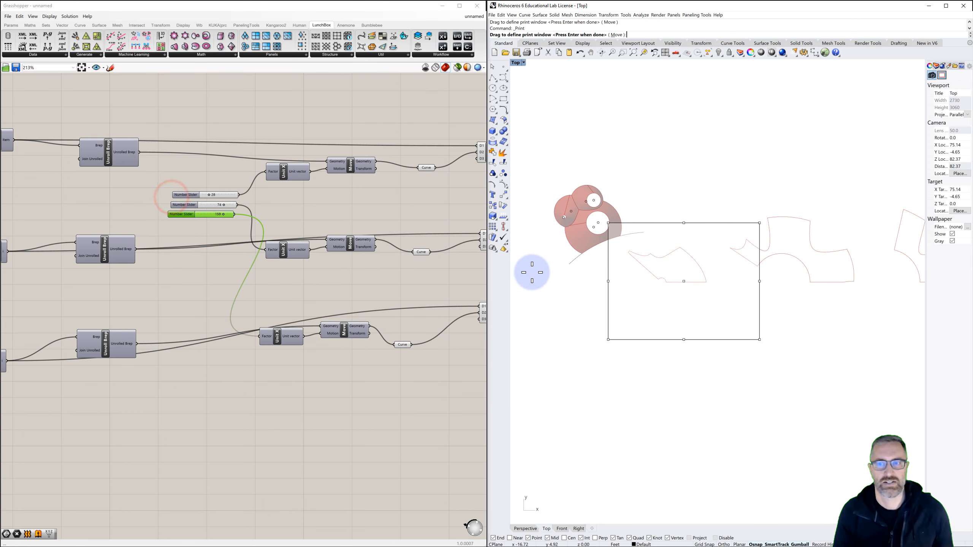
right_drag(680, 305, 604, 307)
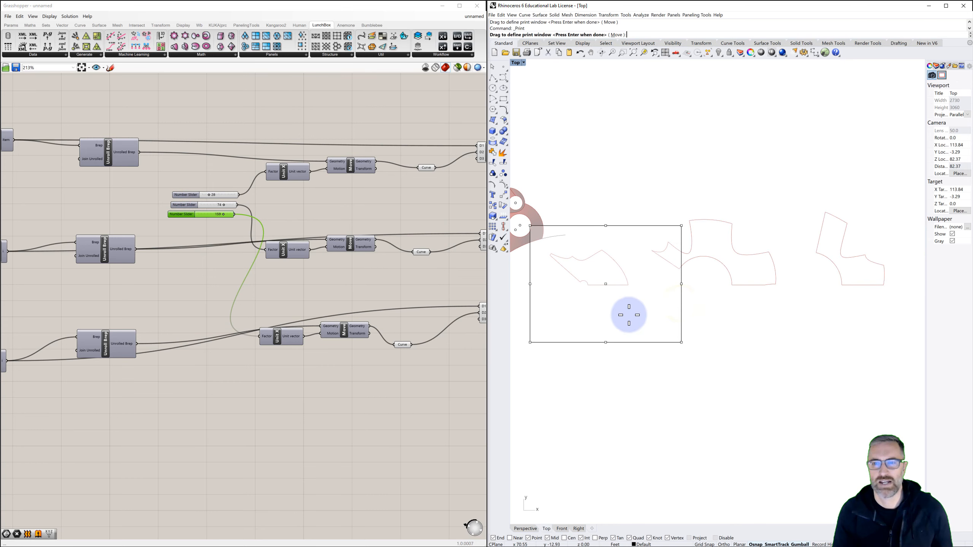
click(606, 284)
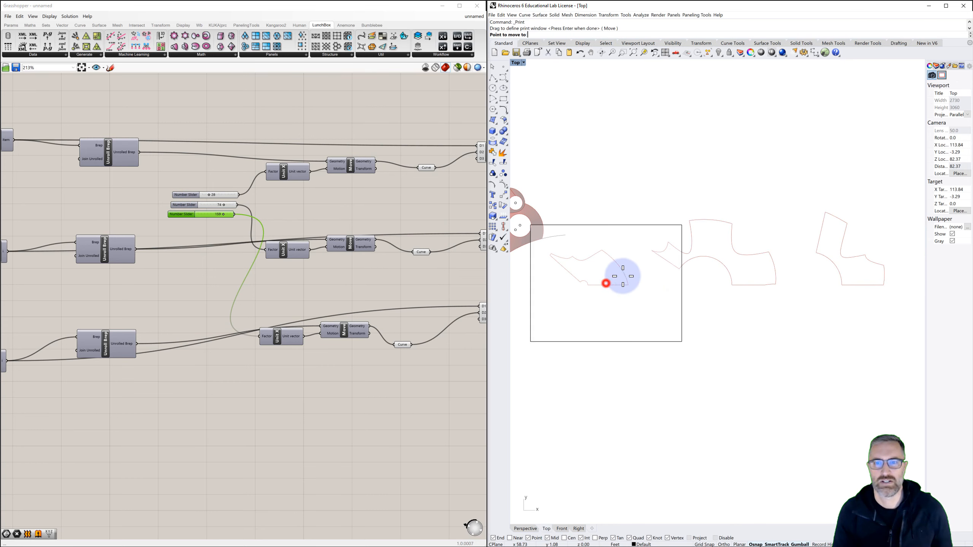
click(714, 257)
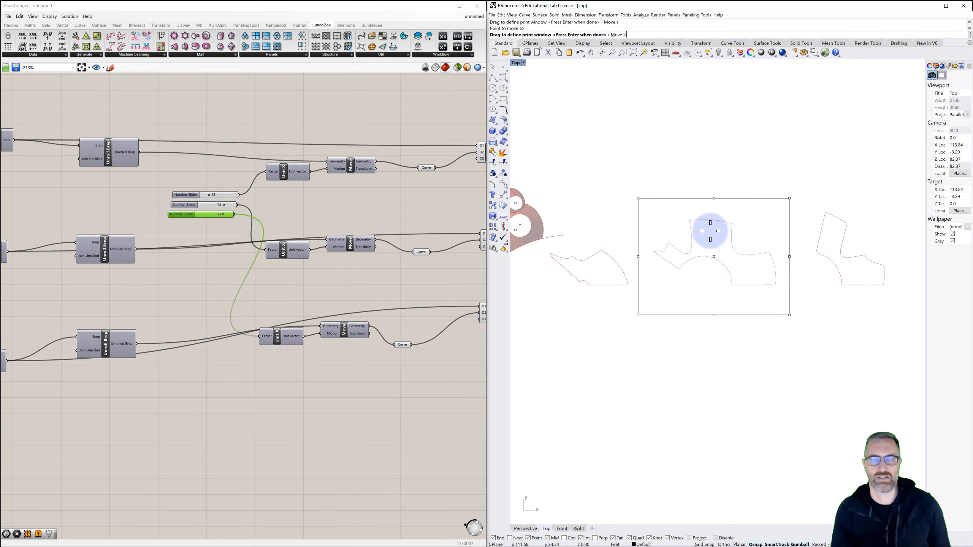
key(Return)
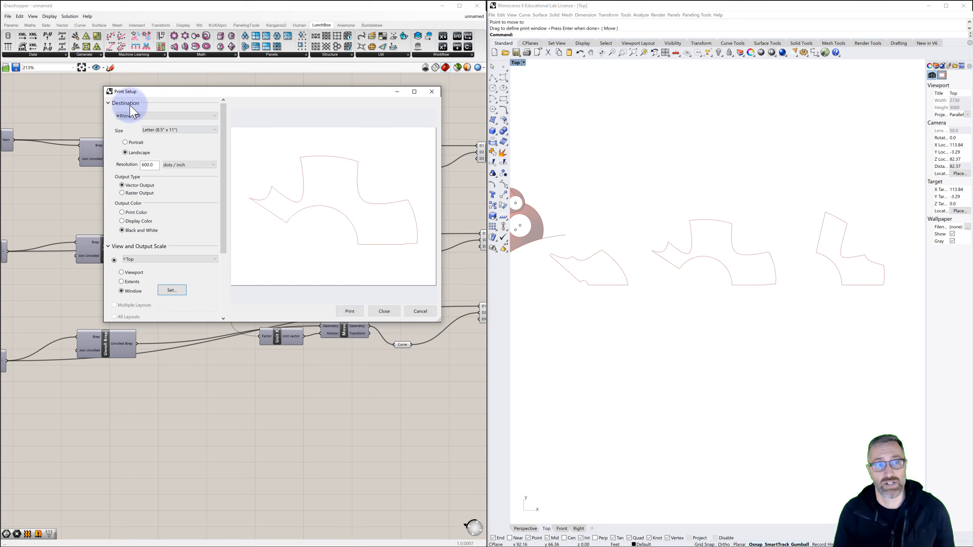
click(384, 311)
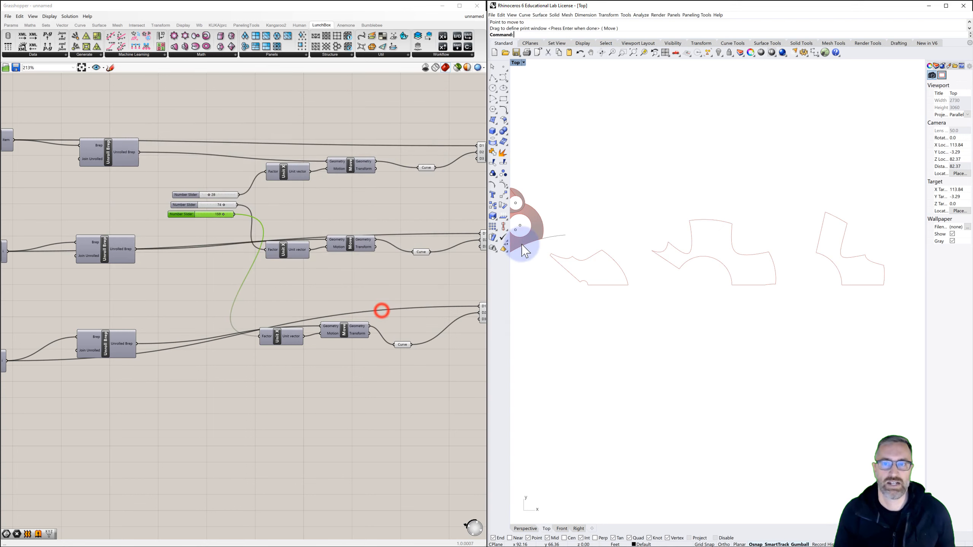
- Use the print window's Move option to shift it from the middle outline back over the first flat outline, and close the print setup
click(528, 52)
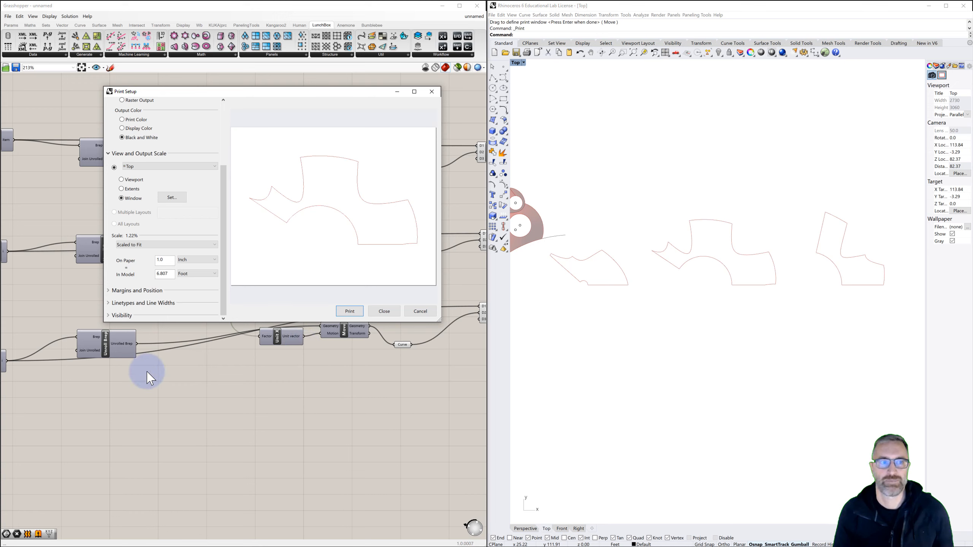
click(168, 197)
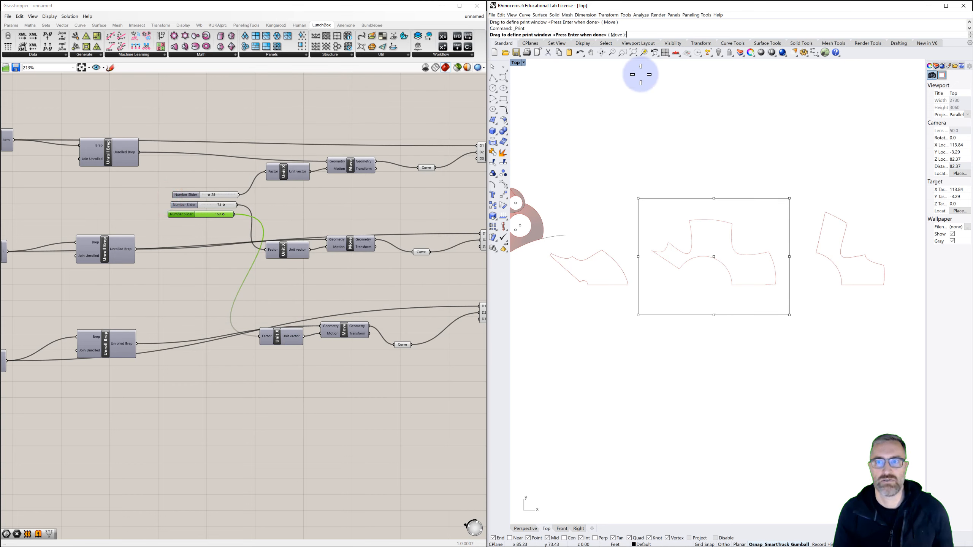
click(617, 35)
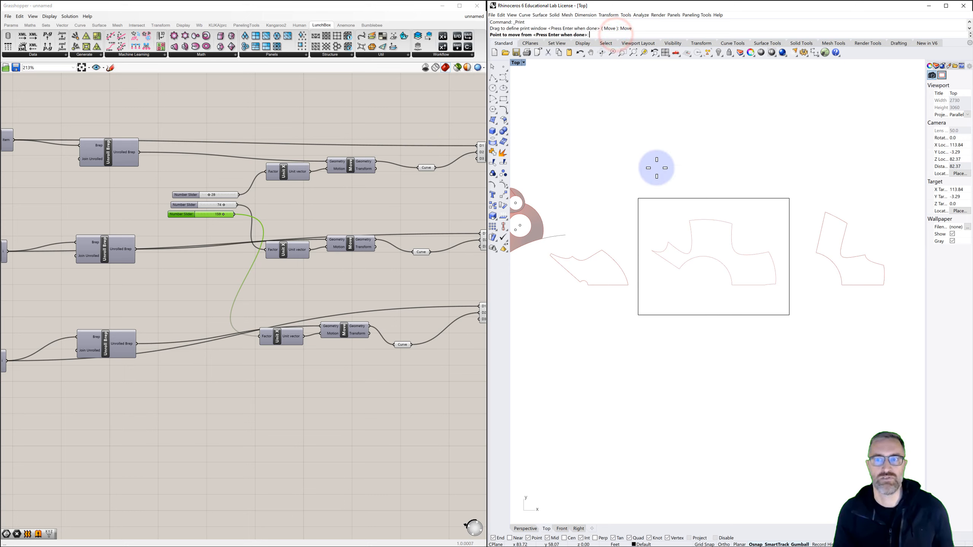
click(712, 168)
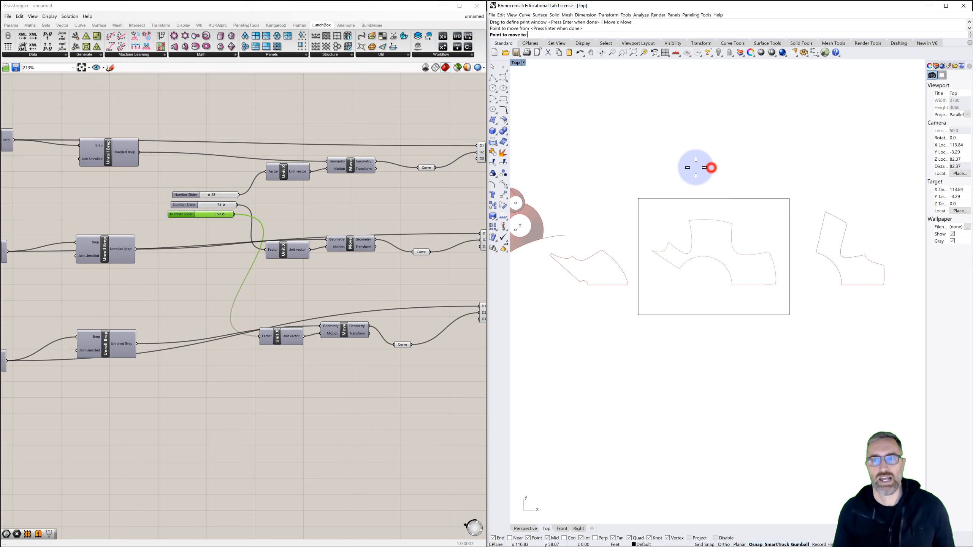
click(592, 176)
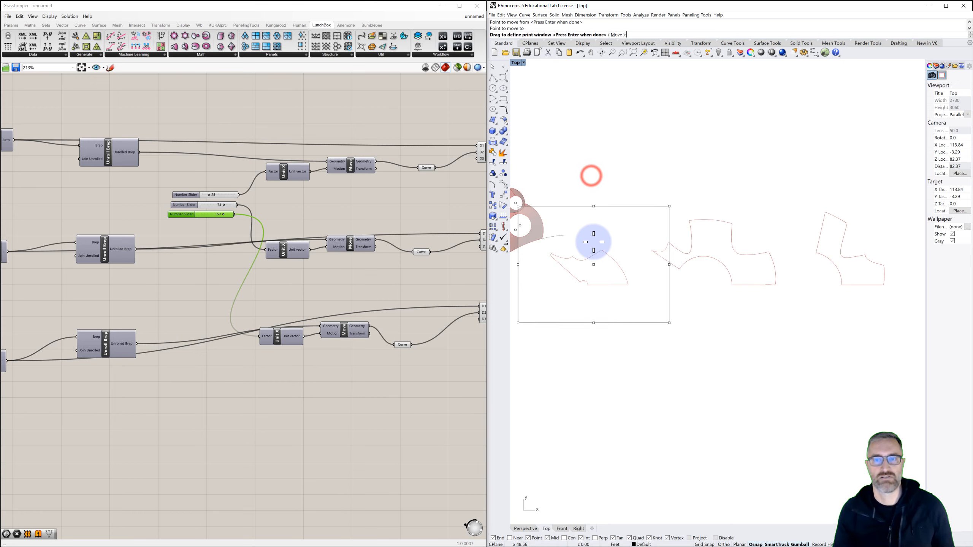
right_click(606, 164)
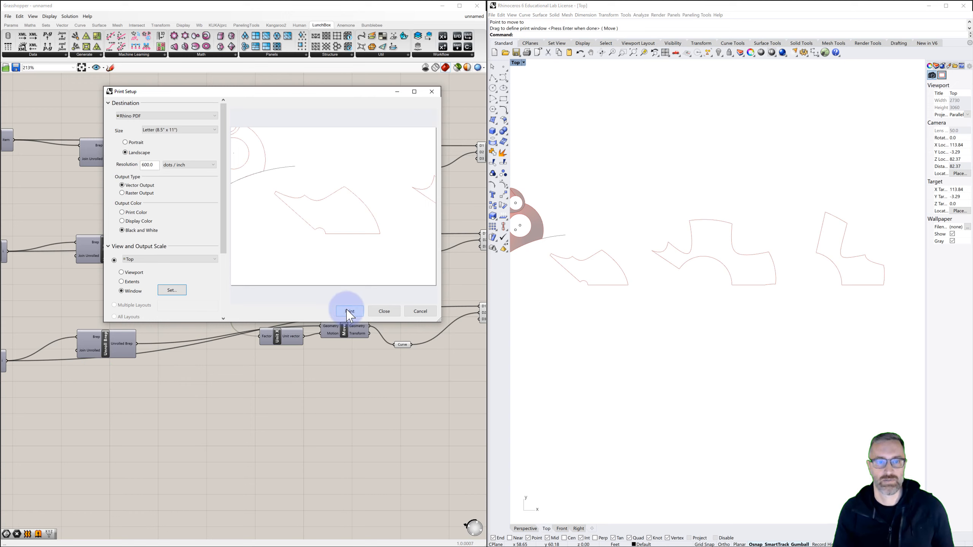
click(385, 311)
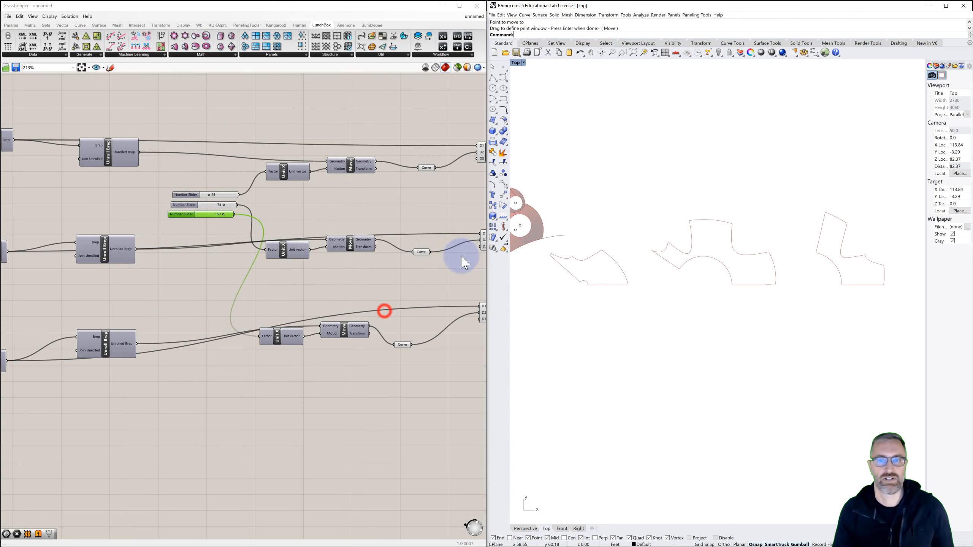
- Reopen the print setup and use the Move option to place the print window around the third flat outline
click(527, 52)
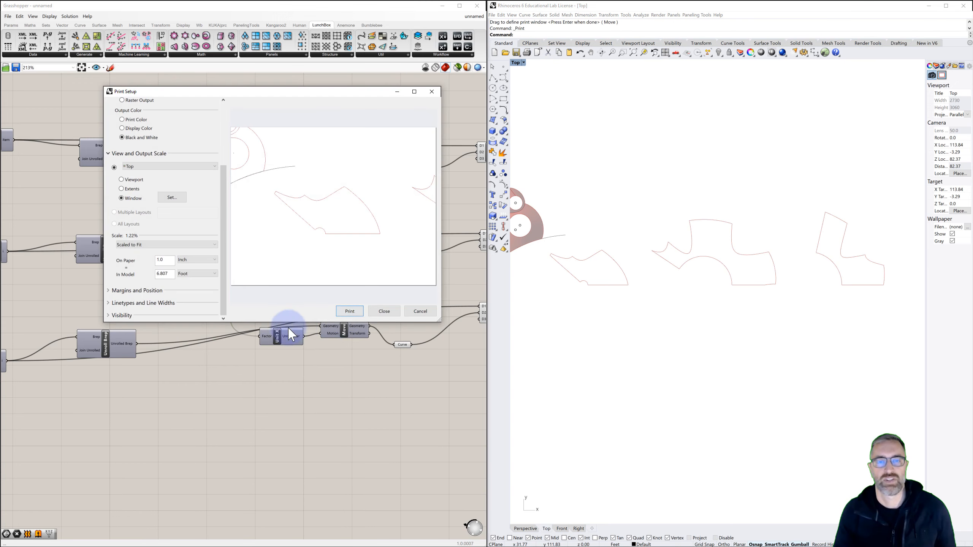
click(171, 196)
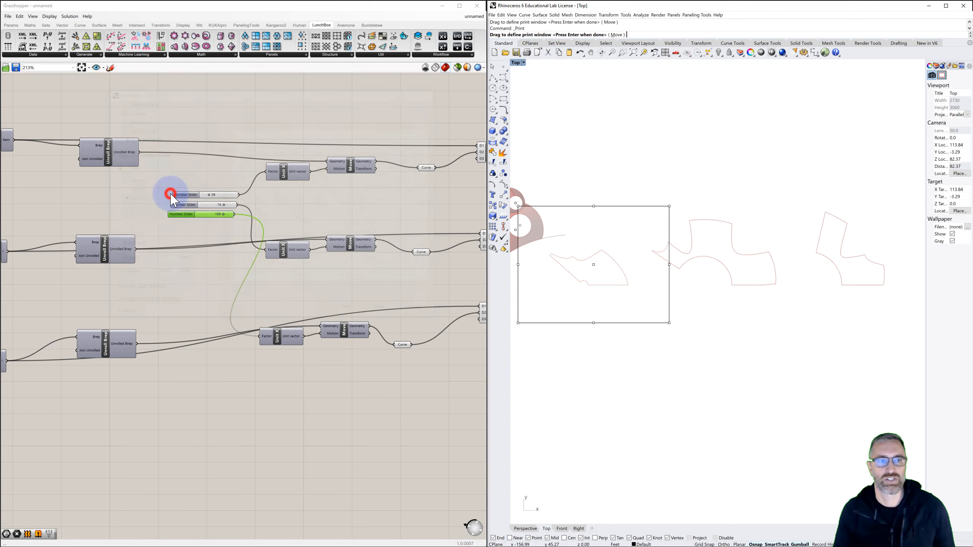
click(616, 35)
click(577, 170)
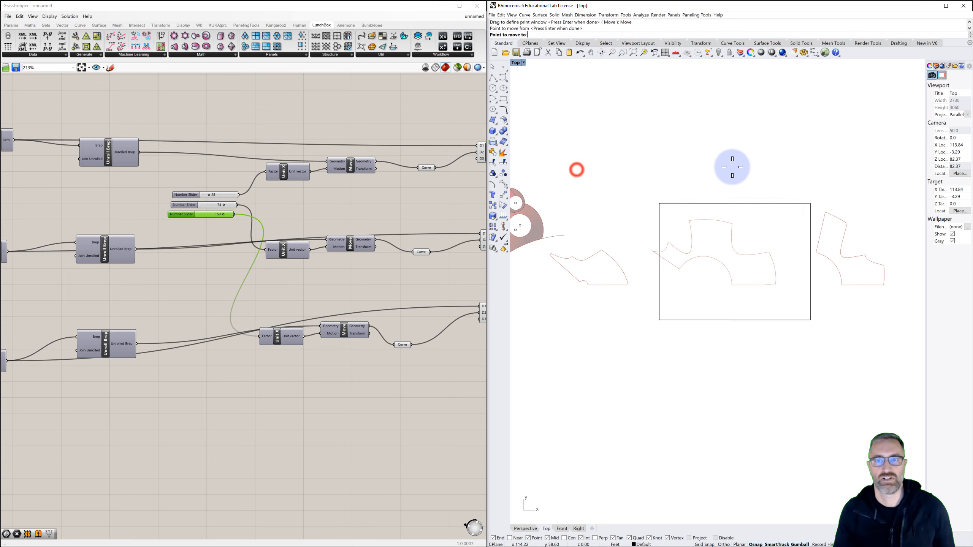
click(841, 157)
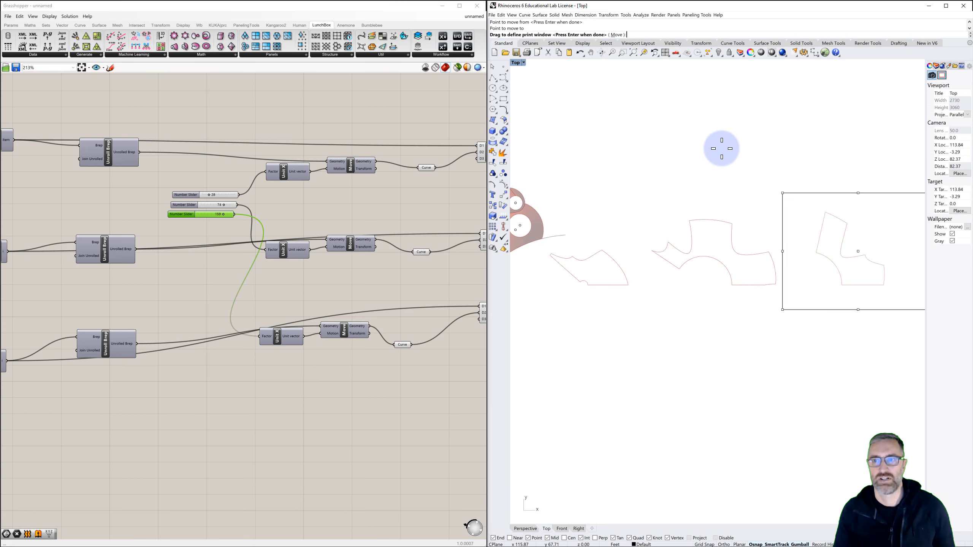
key(Return)
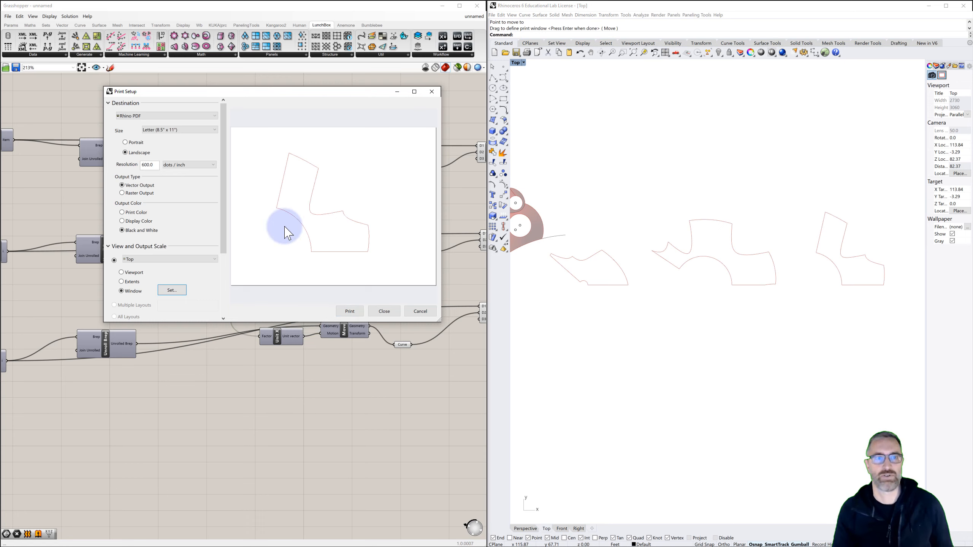